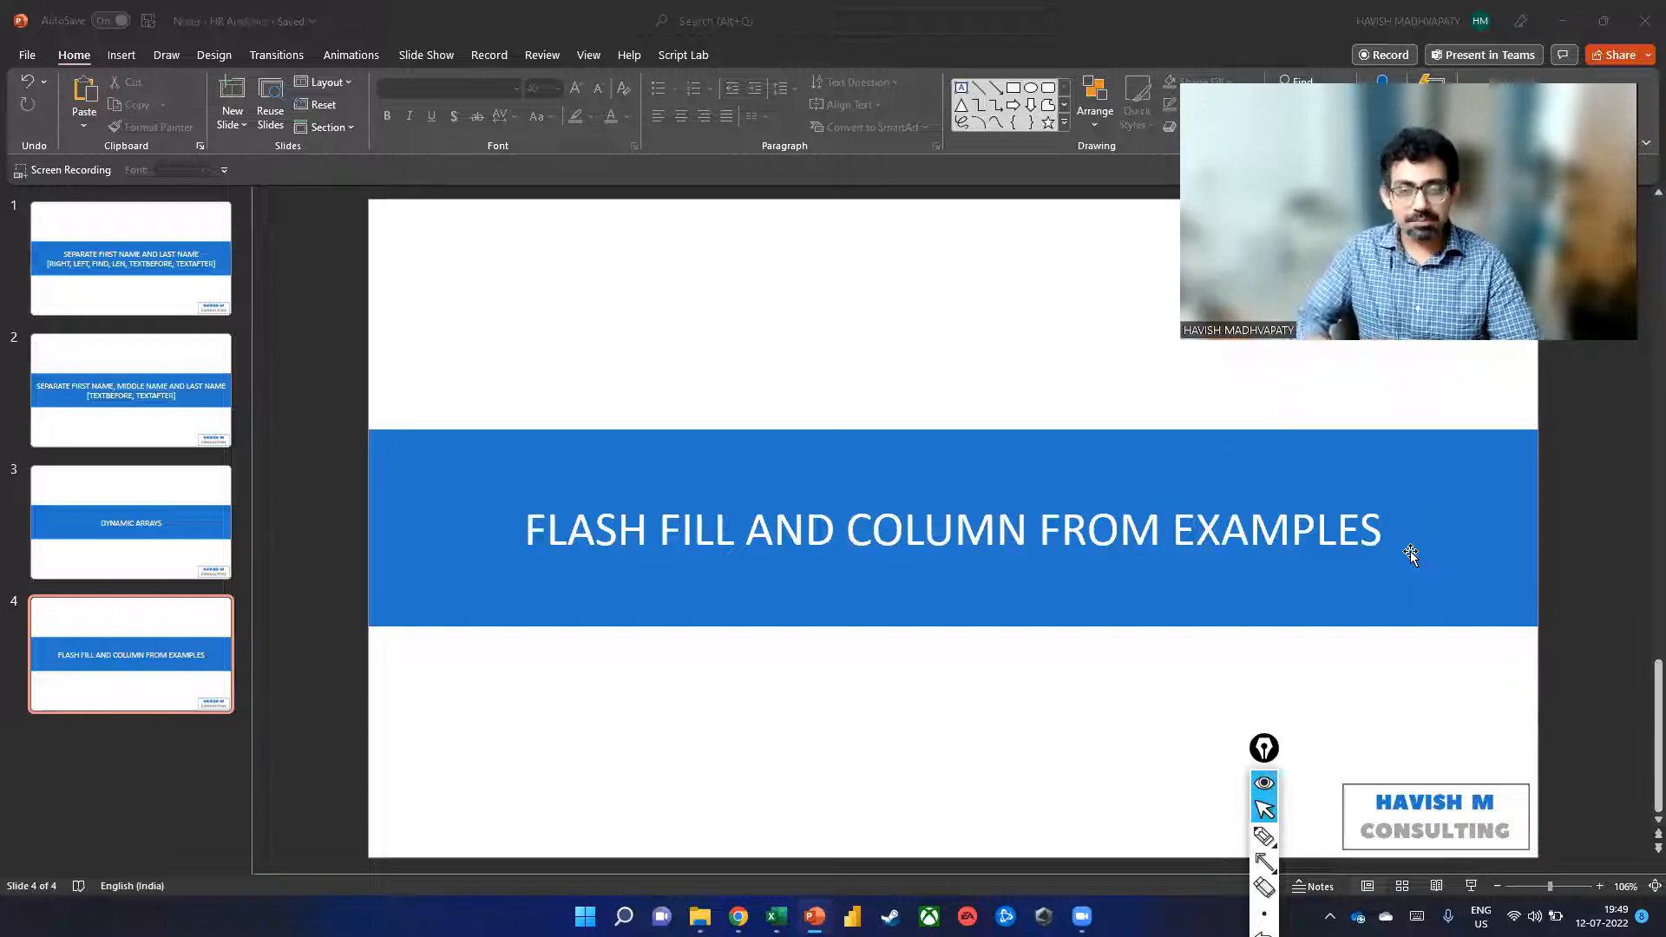
Switch from the PowerPoint title slide to the 'FLASH FILL - COLUMN FROM EXAMPLES' Excel workbook.
{"action": "key", "text": "alt+Tab"}
{"action": "key", "text": "alt+Tab"}
{"action": "key", "text": "alt+Tab"}
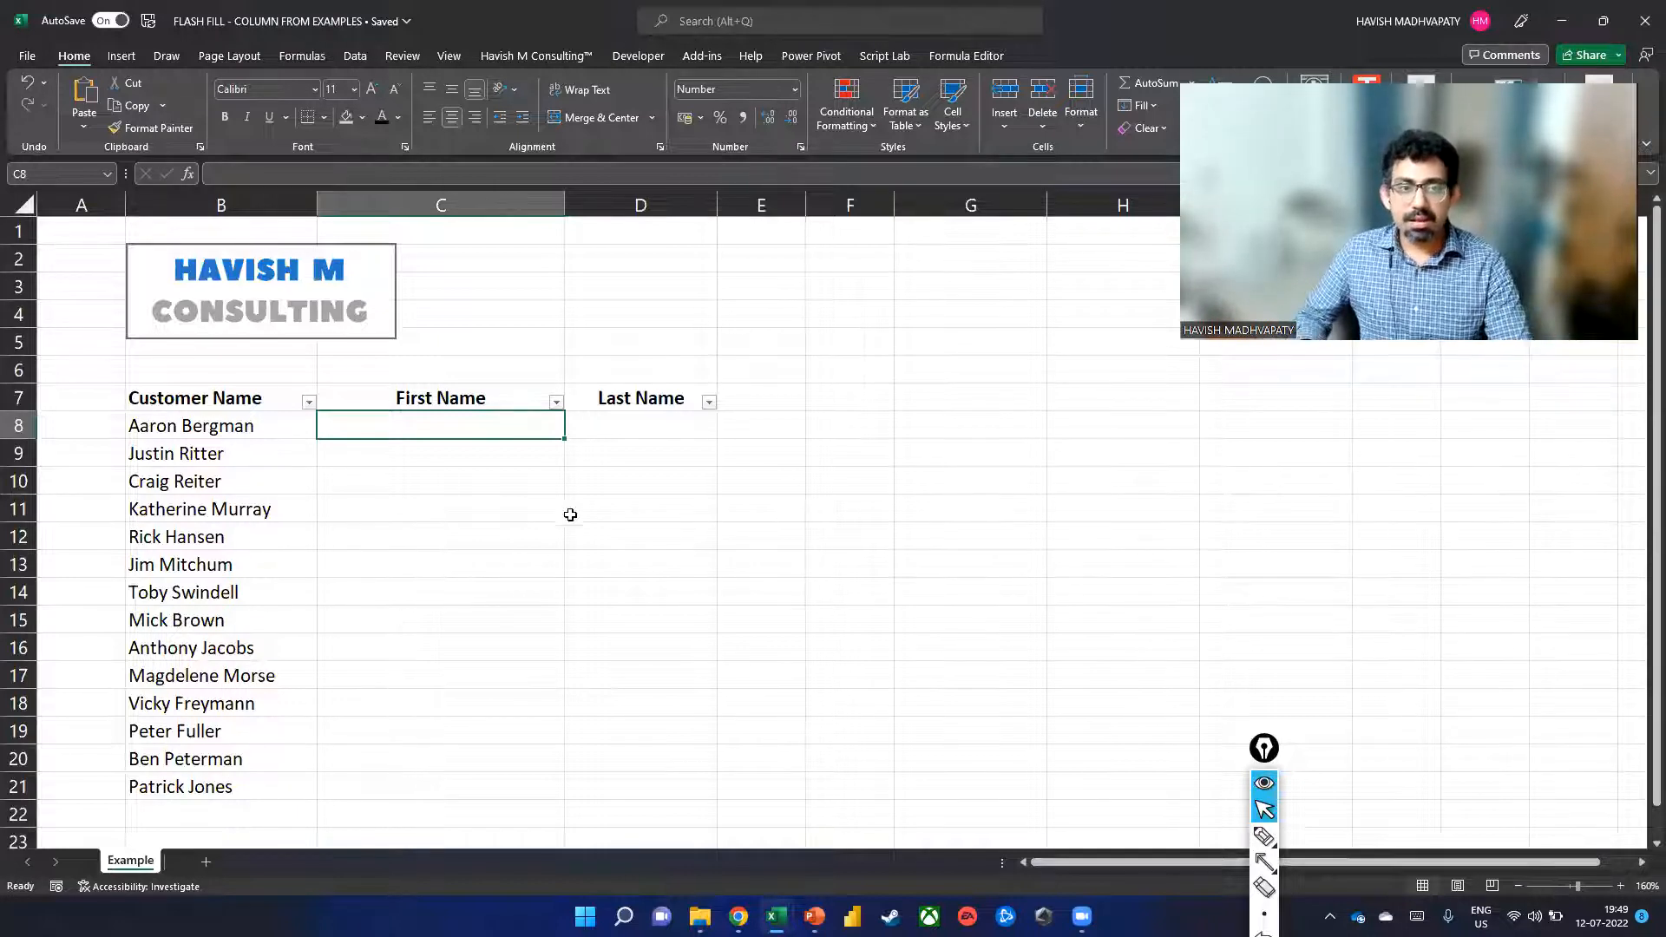
Show Flash Fill in the Data tab's Data Tools group, then select cell C8.
{"action": "left_click", "coordinate": [358, 61]}
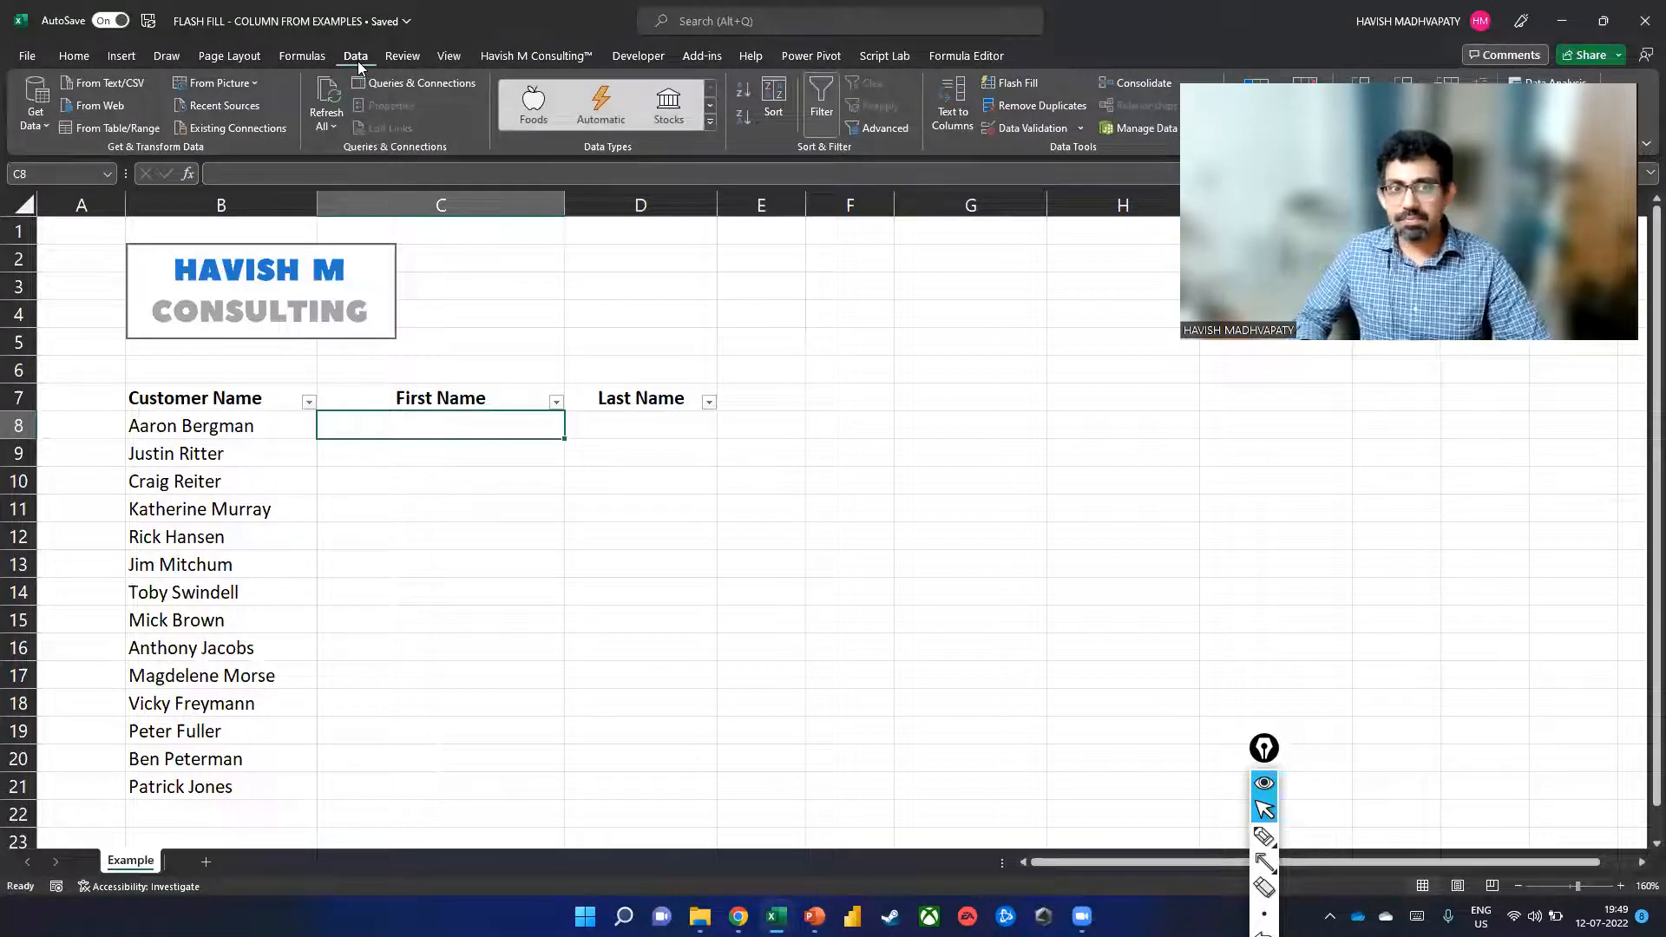
{"action": "key", "text": "ctrl"}
{"action": "key", "text": "ctrl"}
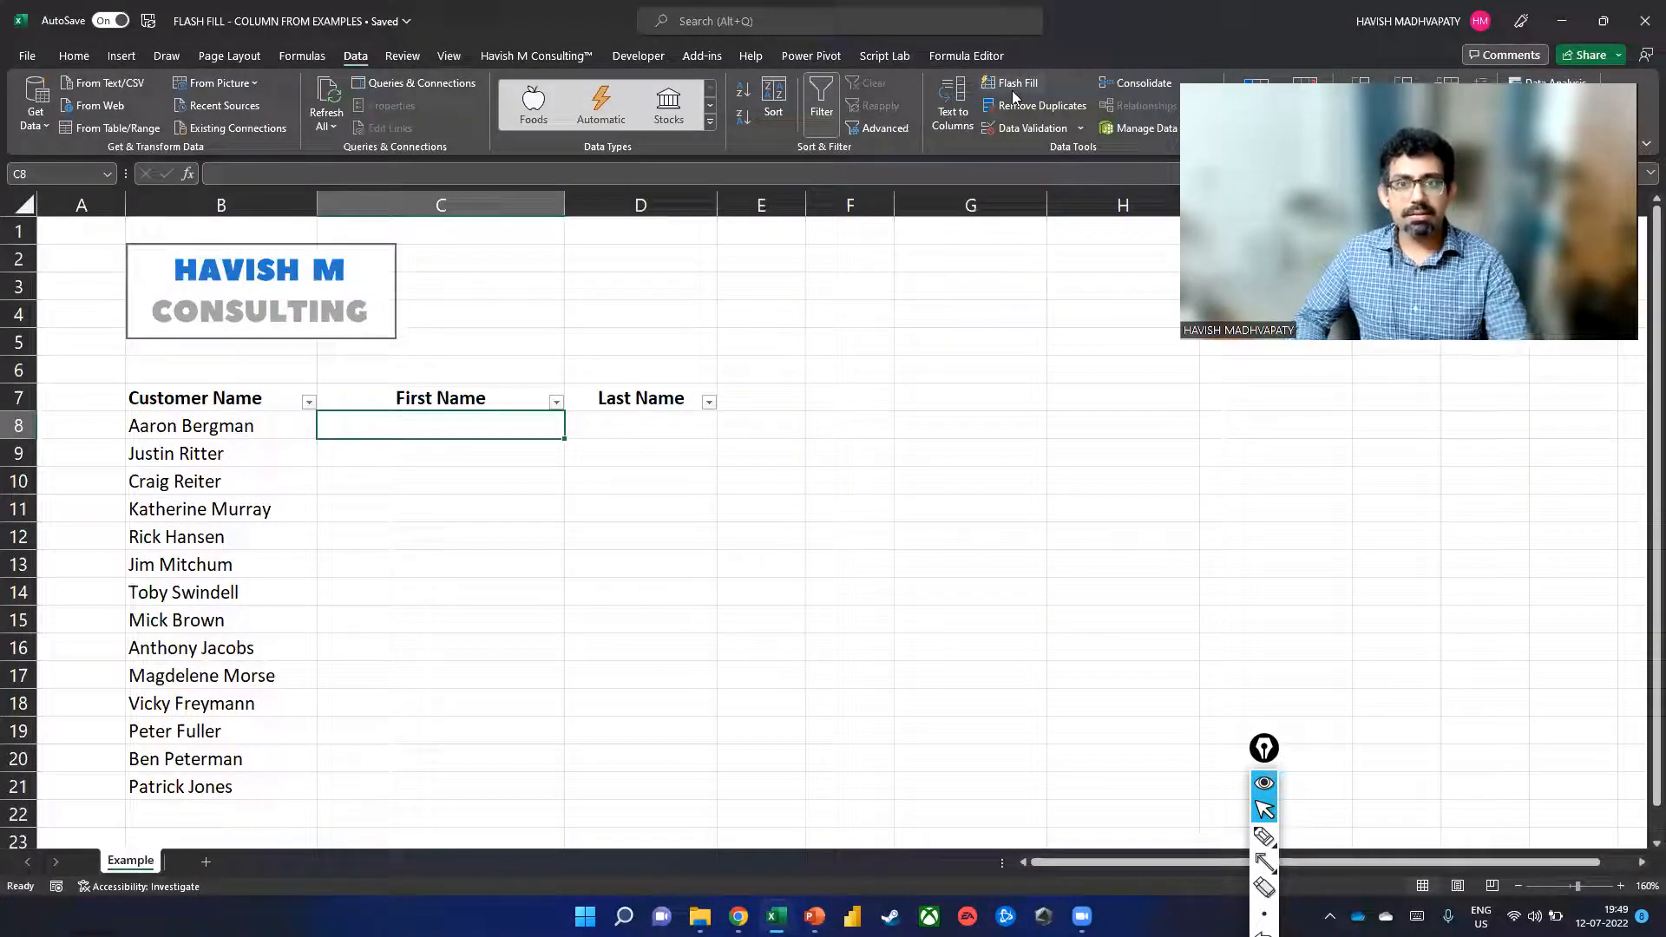
{"action": "key", "text": "ctrl"}
{"action": "key", "text": "ctrl"}
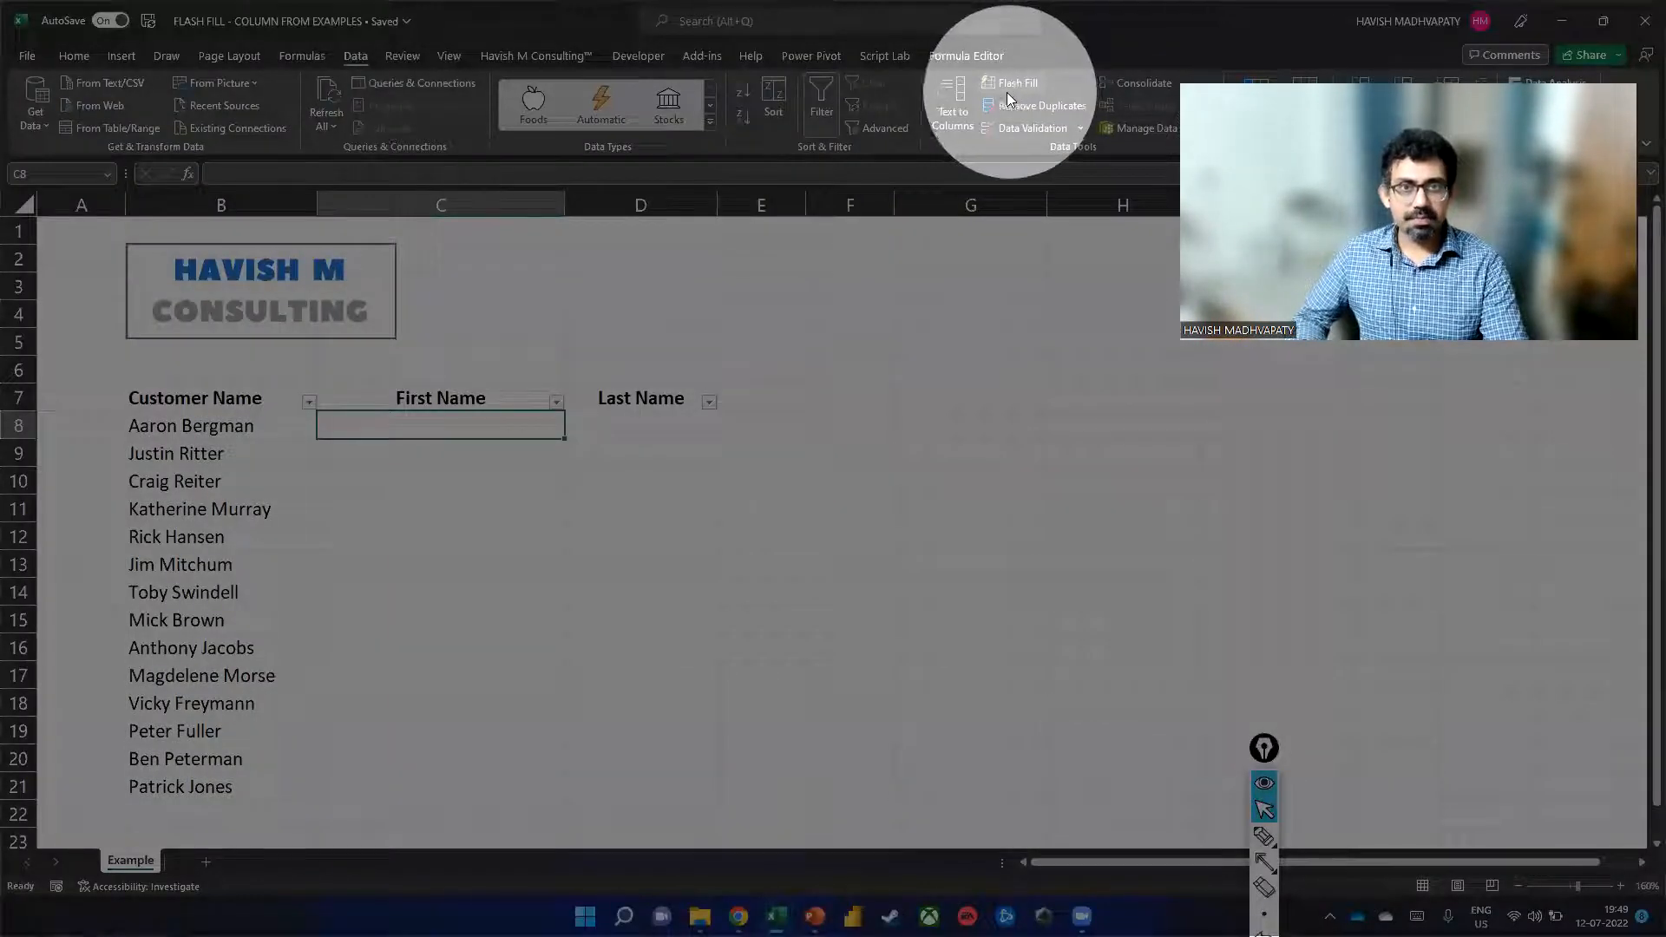
{"action": "left_click", "coordinate": [733, 398]}
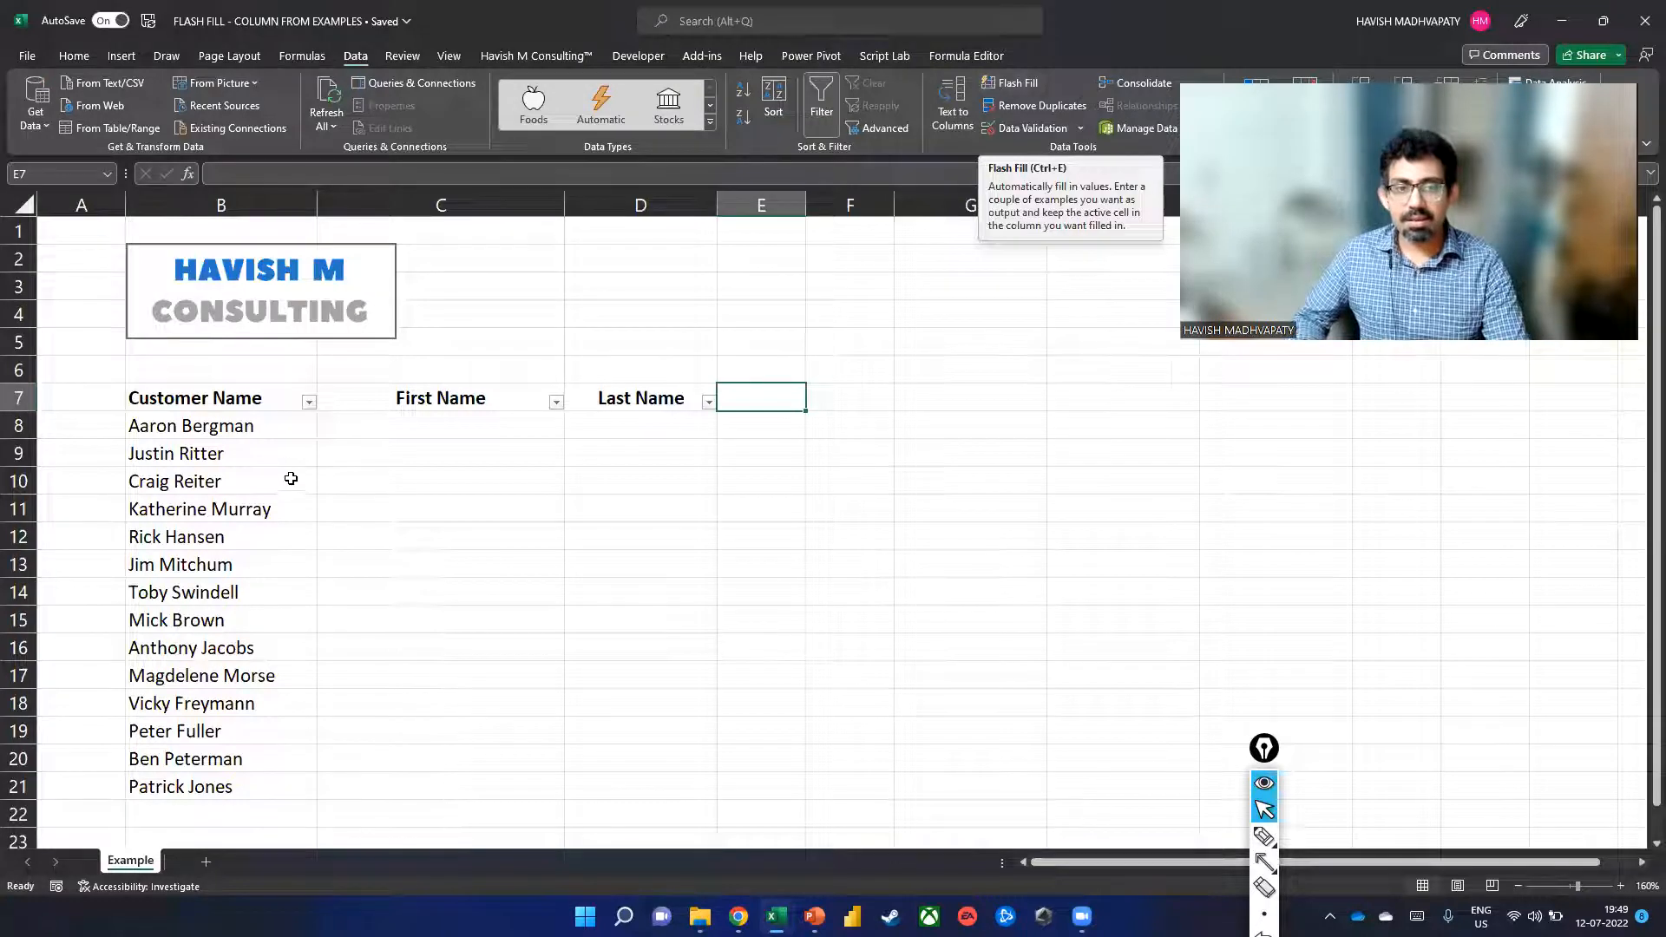
{"action": "left_click", "coordinate": [417, 426]}
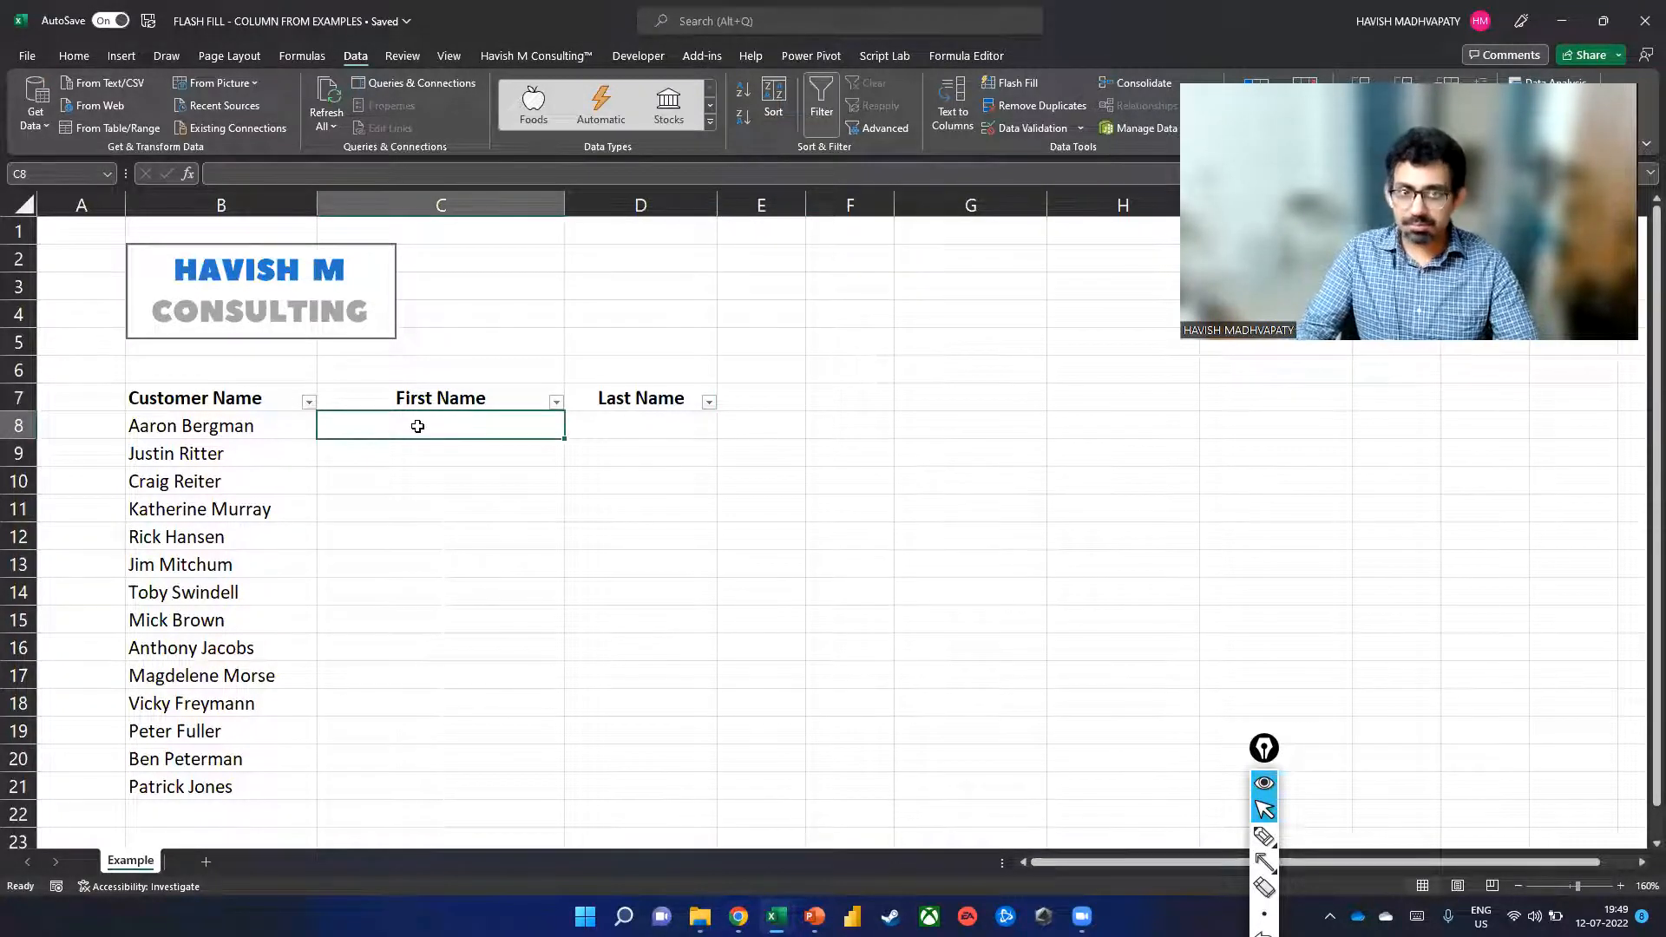
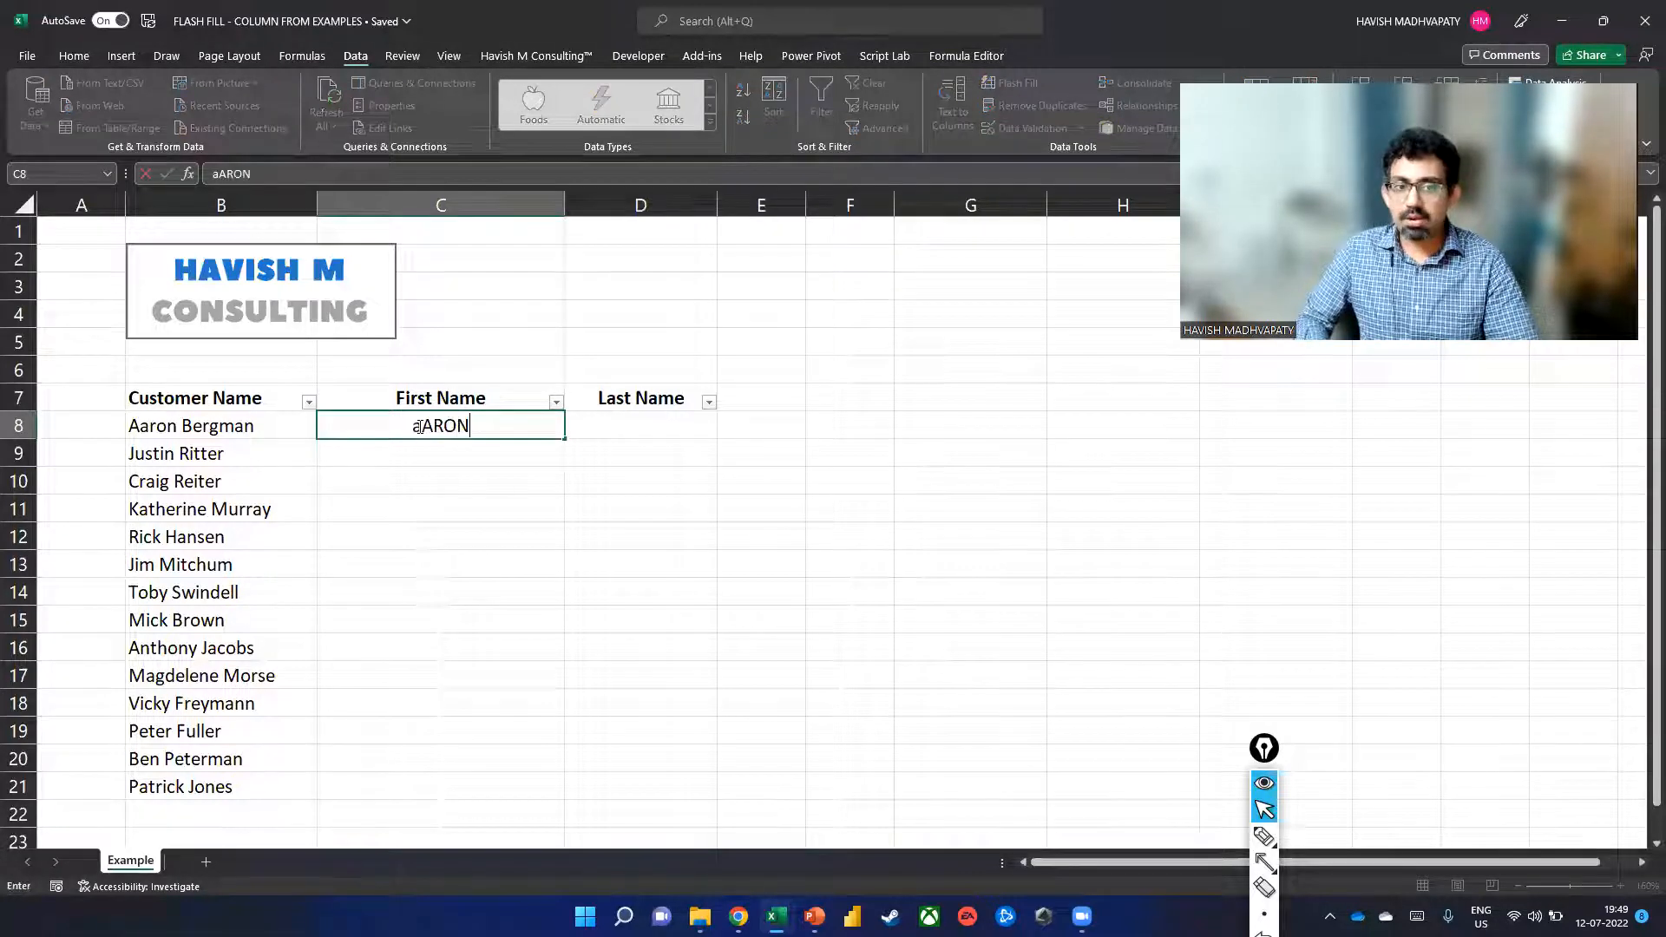
Enter the first customer's first name in C8 and Flash Fill first names down C9:C21.
{"action": "key", "text": "Return"}
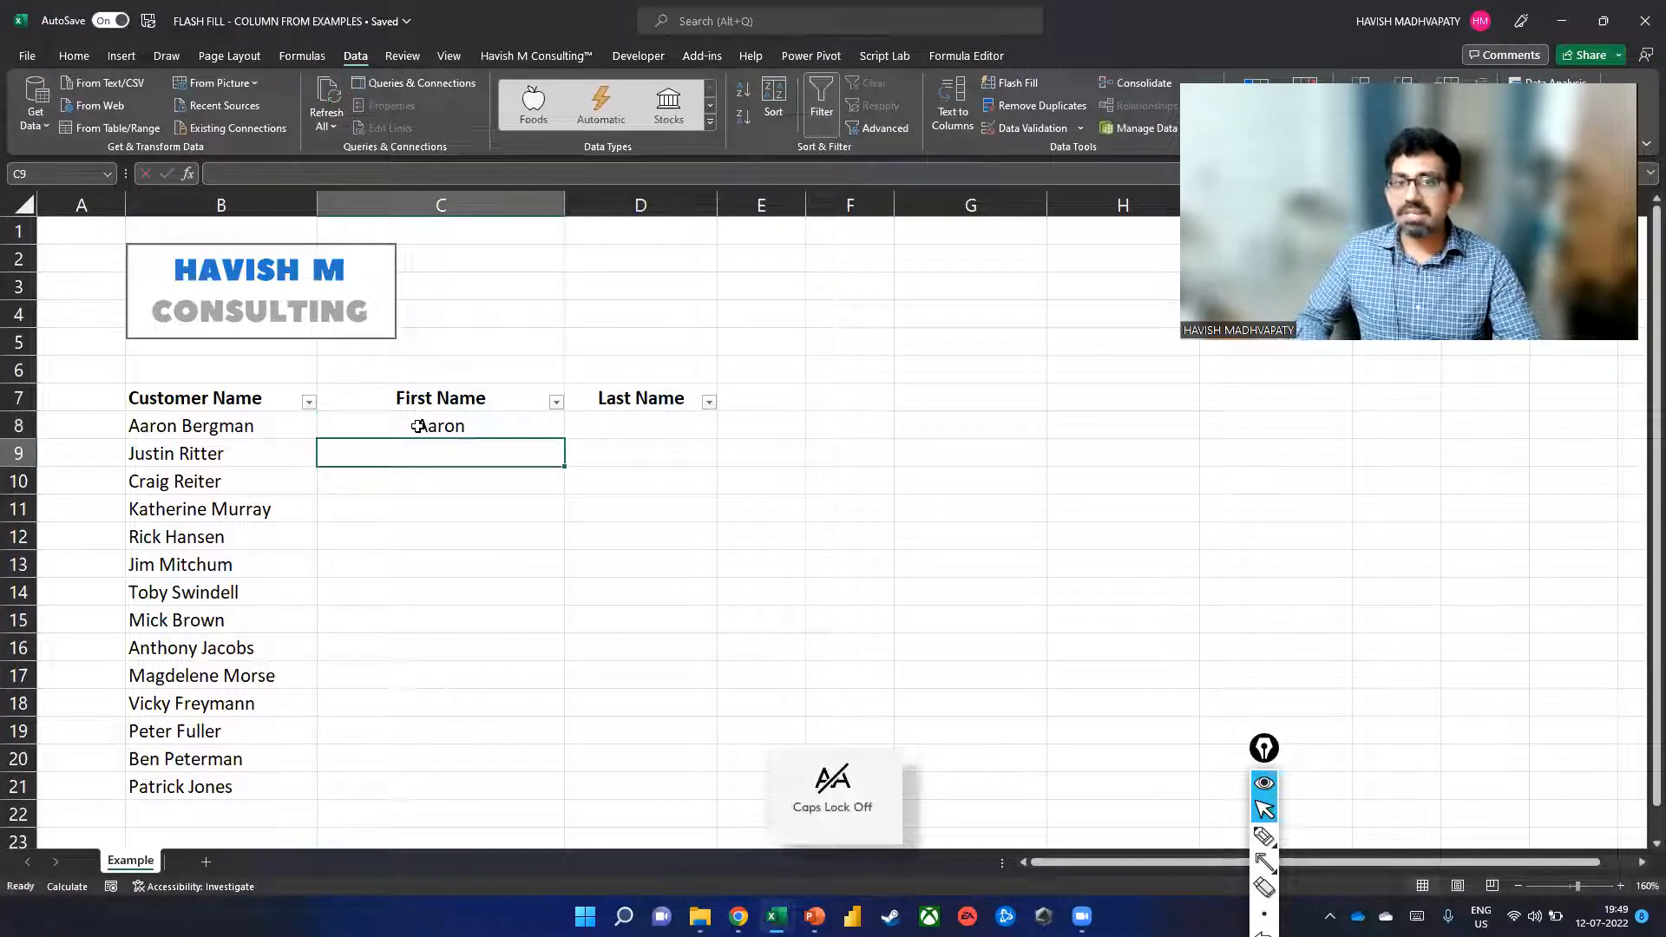
{"action": "key", "text": "ctrl+e"}
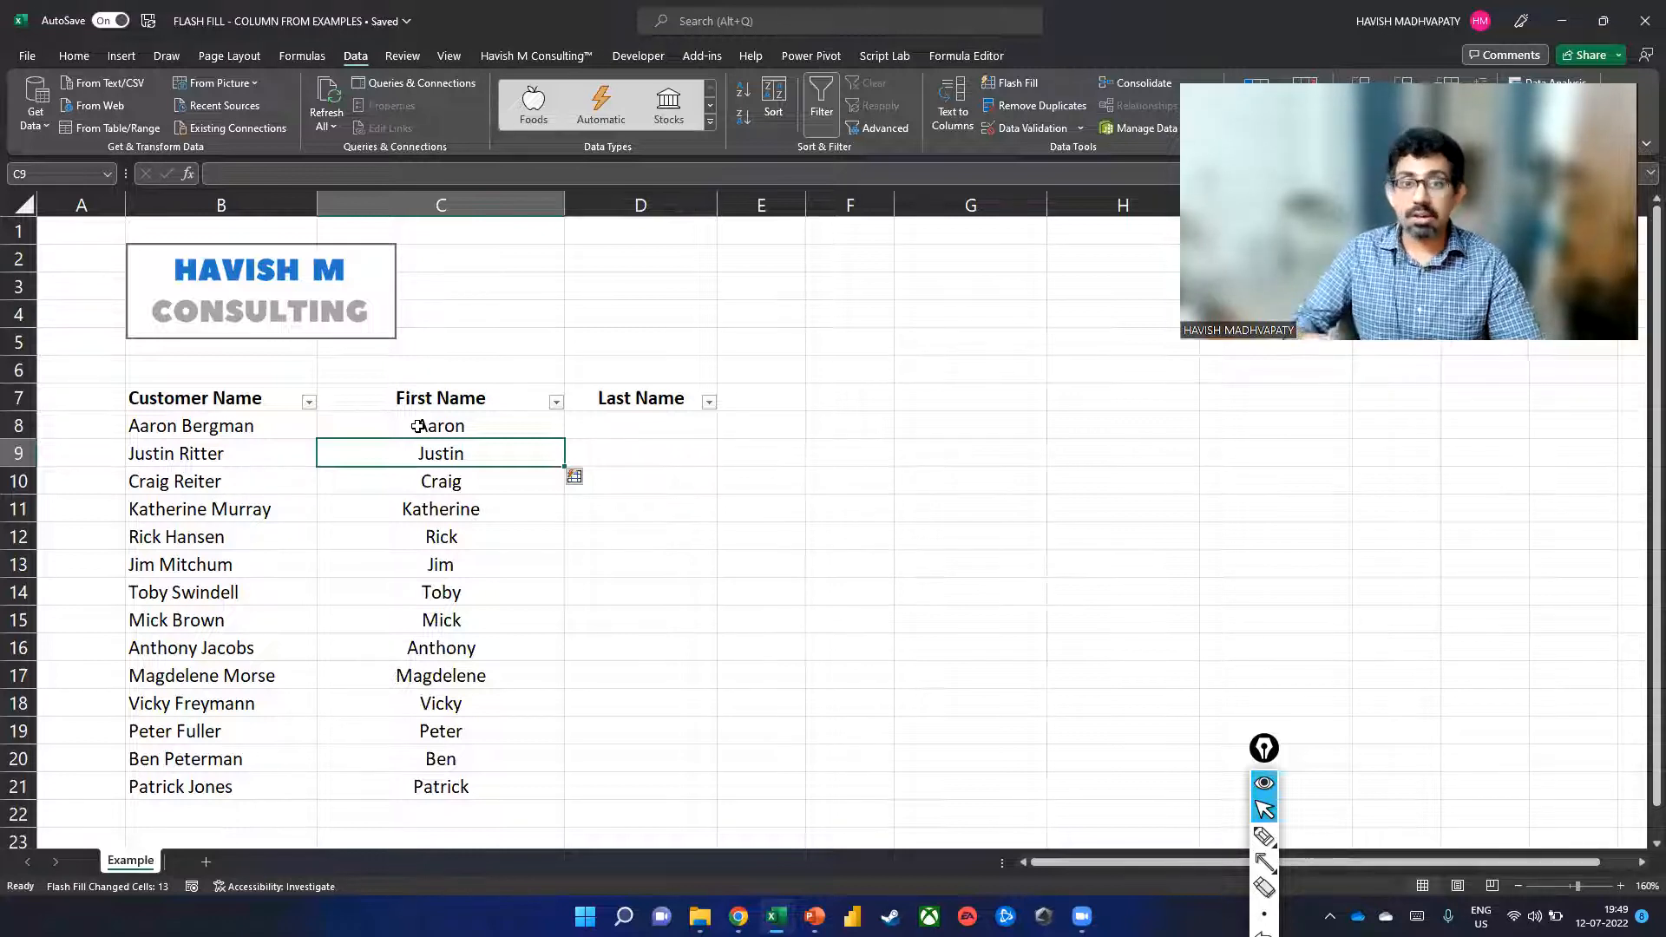
{"action": "key", "text": "Up"}
{"action": "key", "text": "Right"}
{"action": "key", "text": "Right"}
{"action": "key", "text": "Right"}
Try Flash Fill in F8, away from the table, then dismiss the no-pattern warning and clear F8.
{"action": "key", "text": "Caps_Lock"}
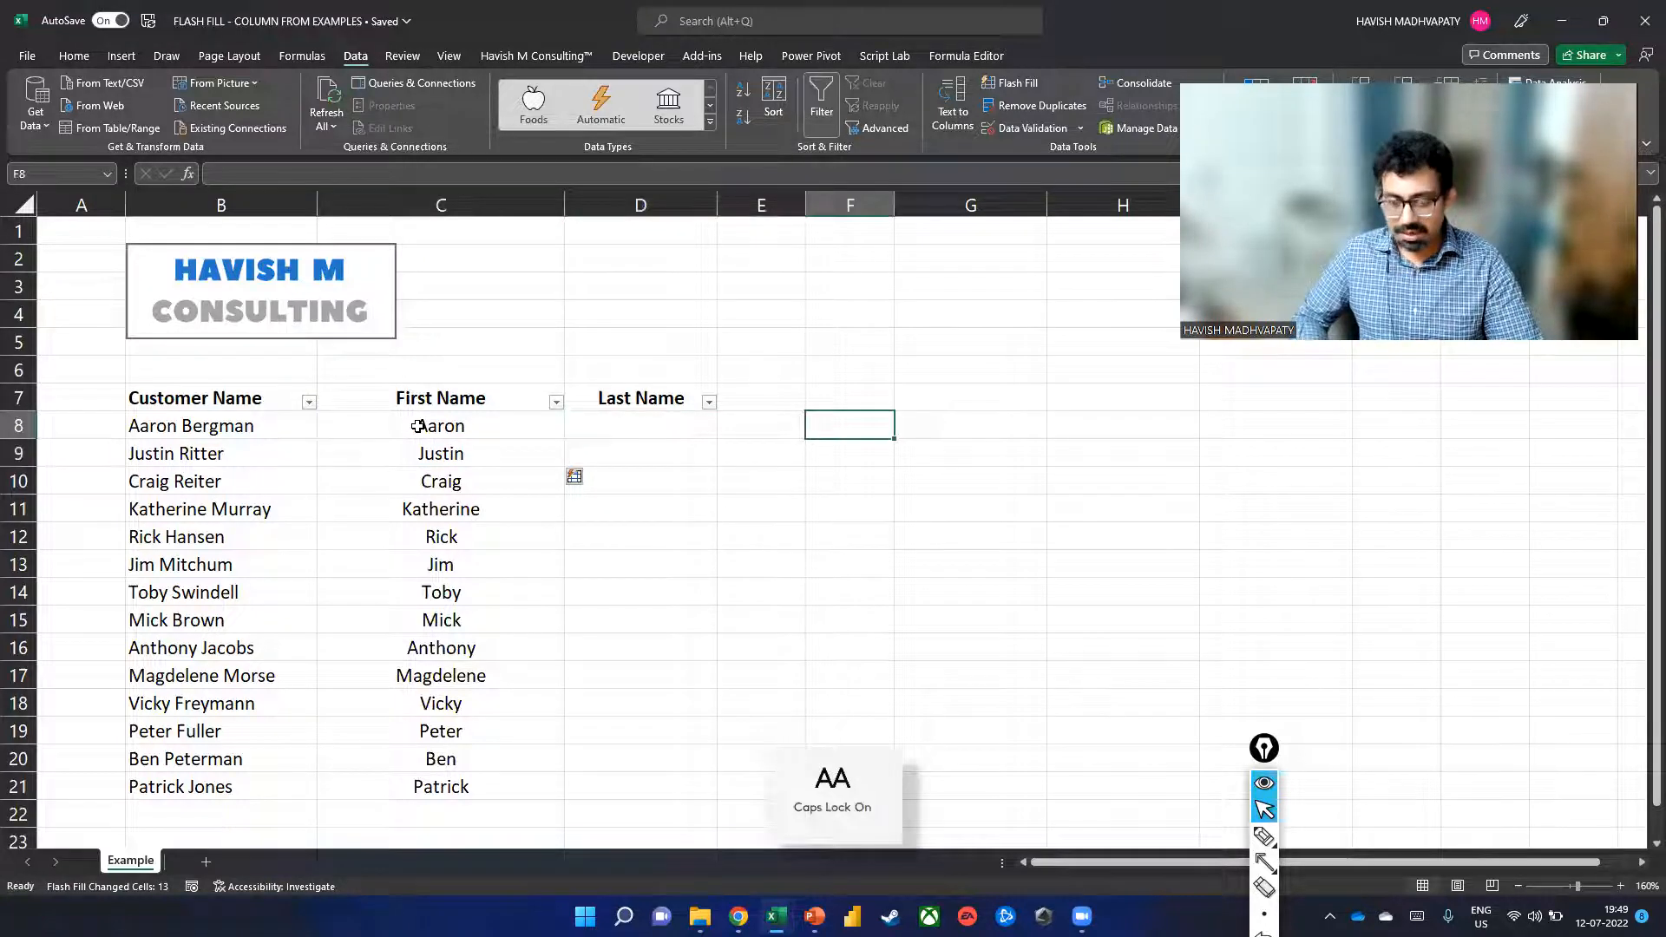
{"action": "key", "text": "Return"}
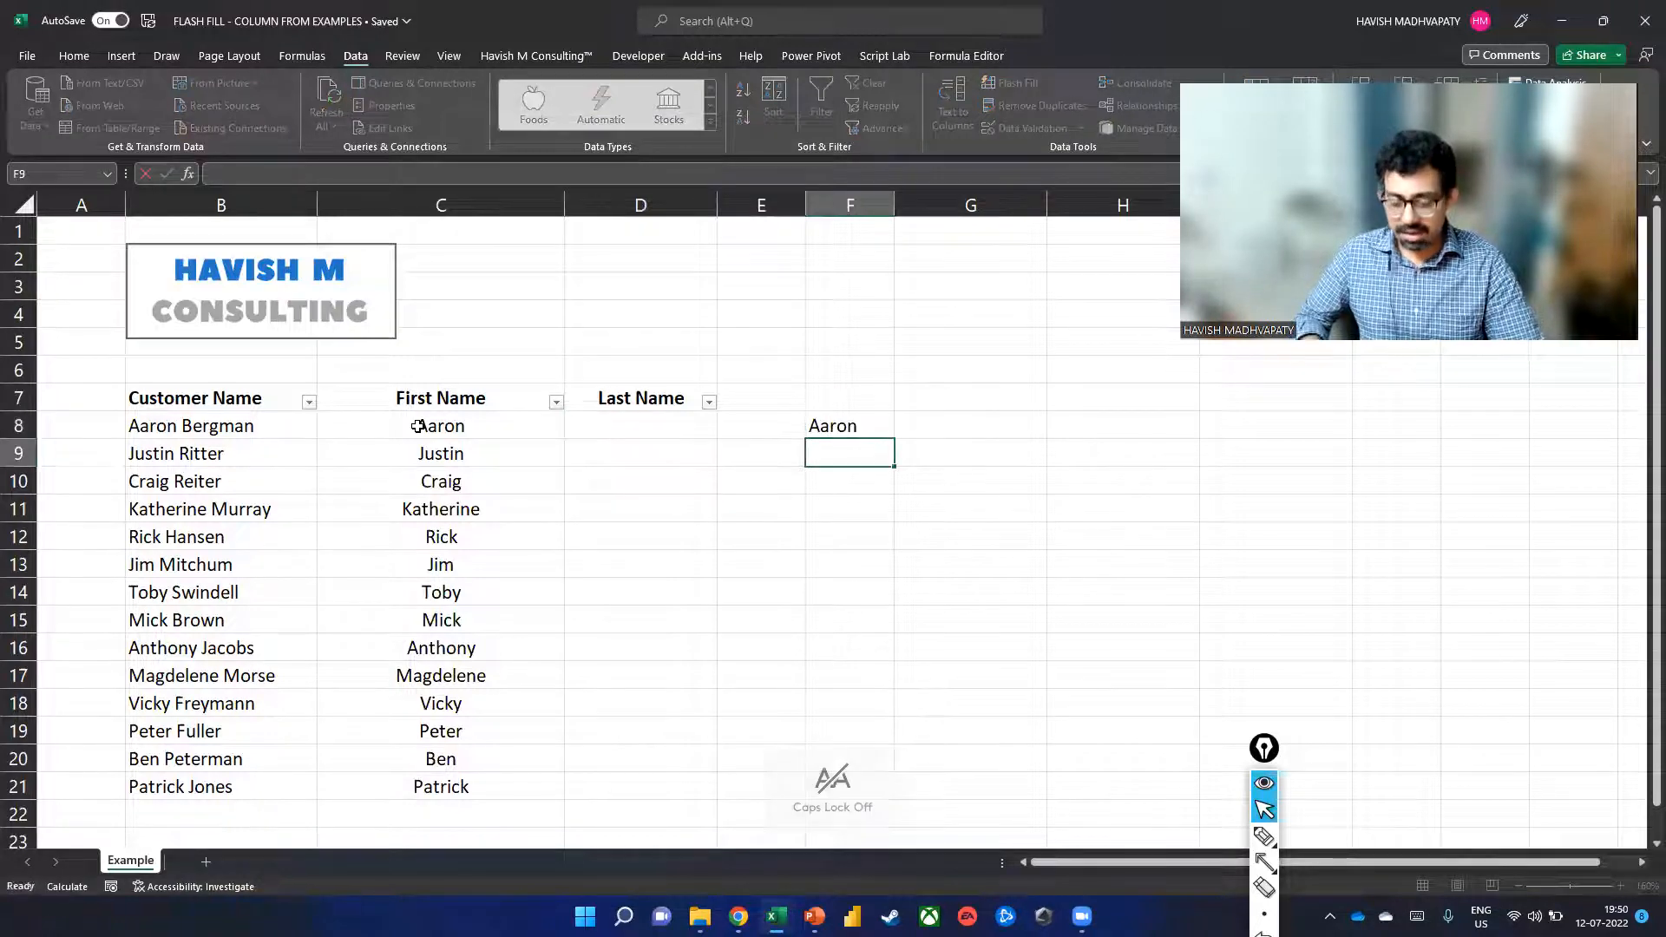
{"action": "key", "text": "ctrl+e"}
{"action": "key", "text": "Return"}
{"action": "key", "text": "Delete"}
Enter the first customer's surname in D8 and Flash Fill surnames down D9:D21.
{"action": "left_click", "coordinate": [417, 425]}
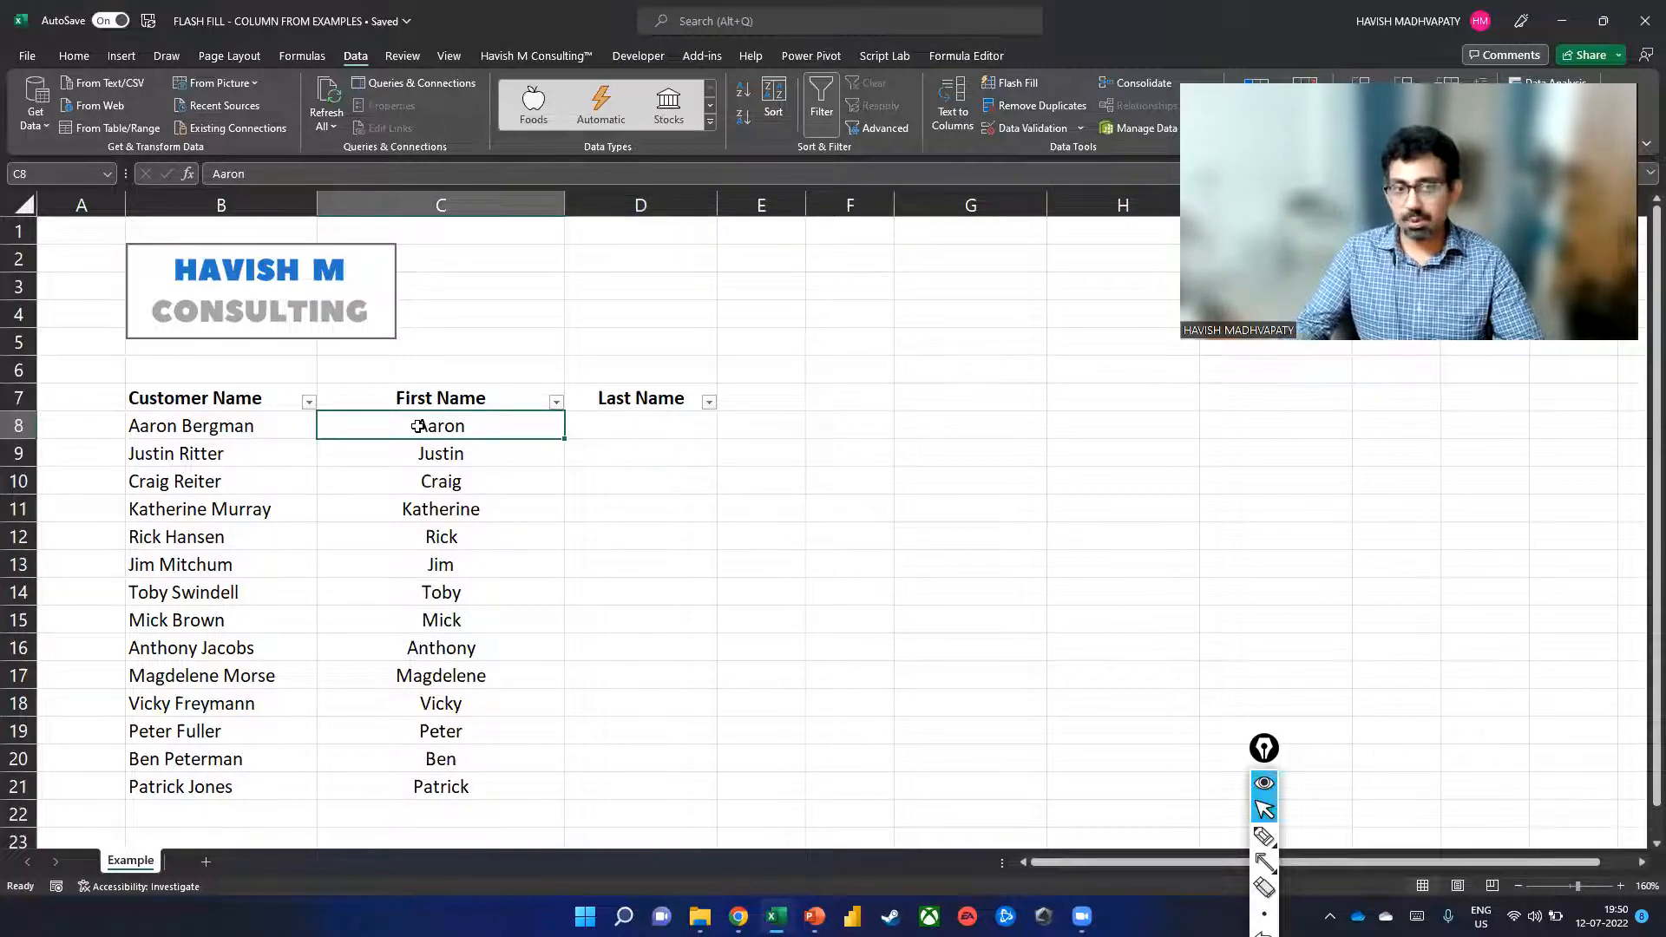
{"action": "key", "text": "Right"}
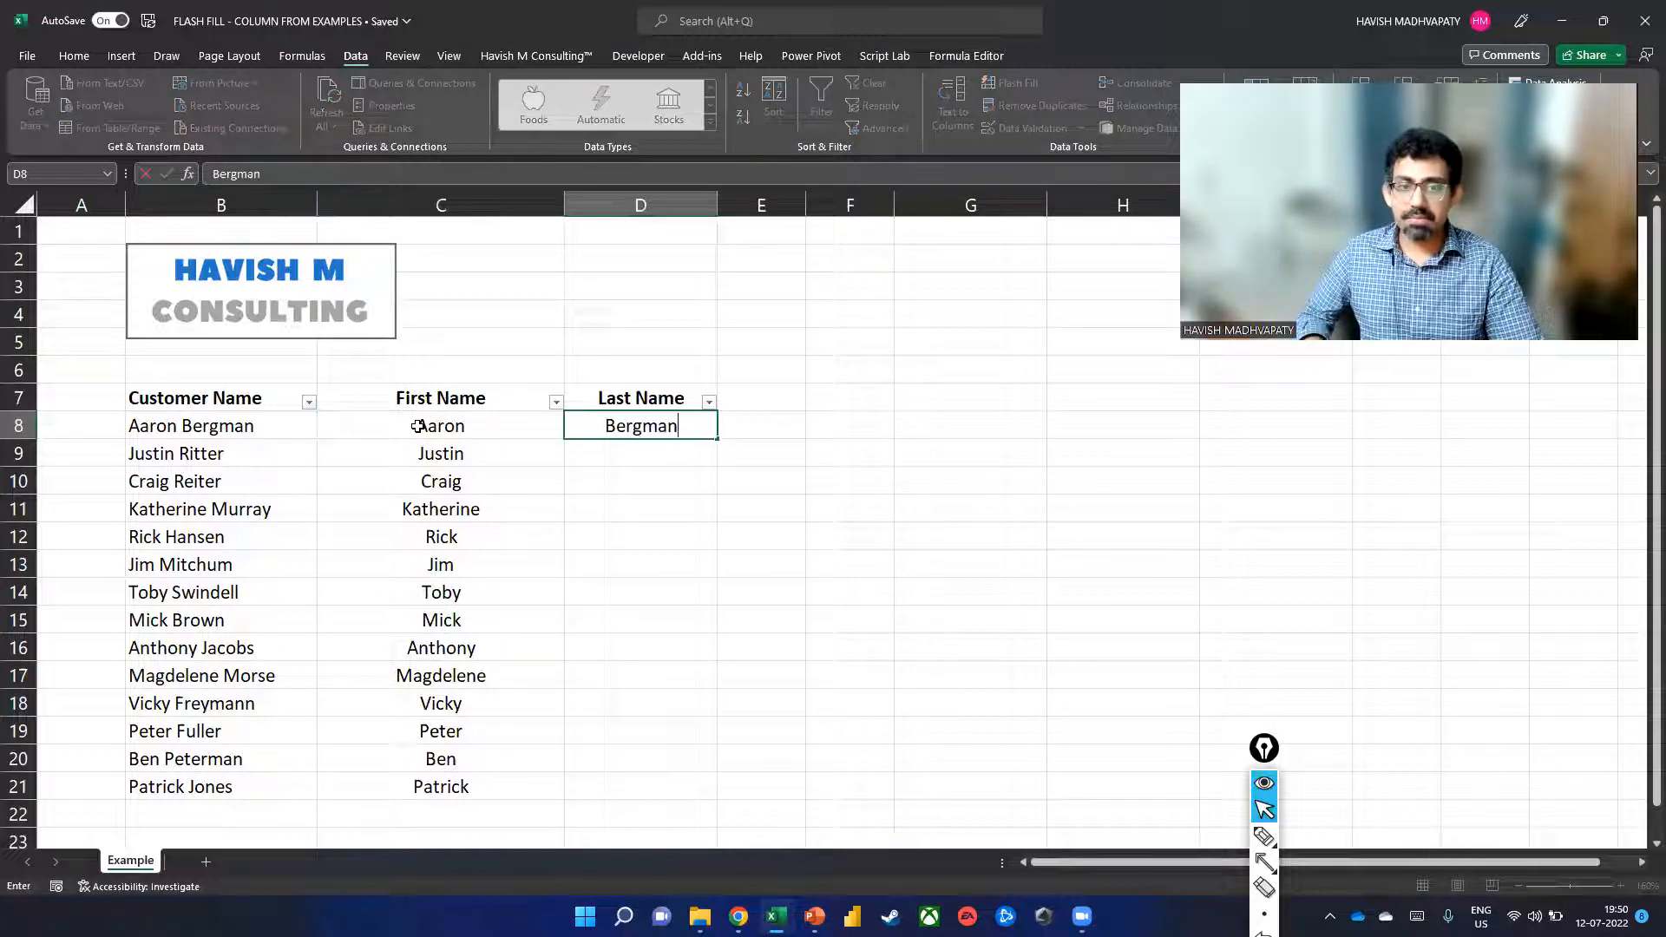
{"action": "key", "text": "Return"}
{"action": "key", "text": "ctrl+e"}
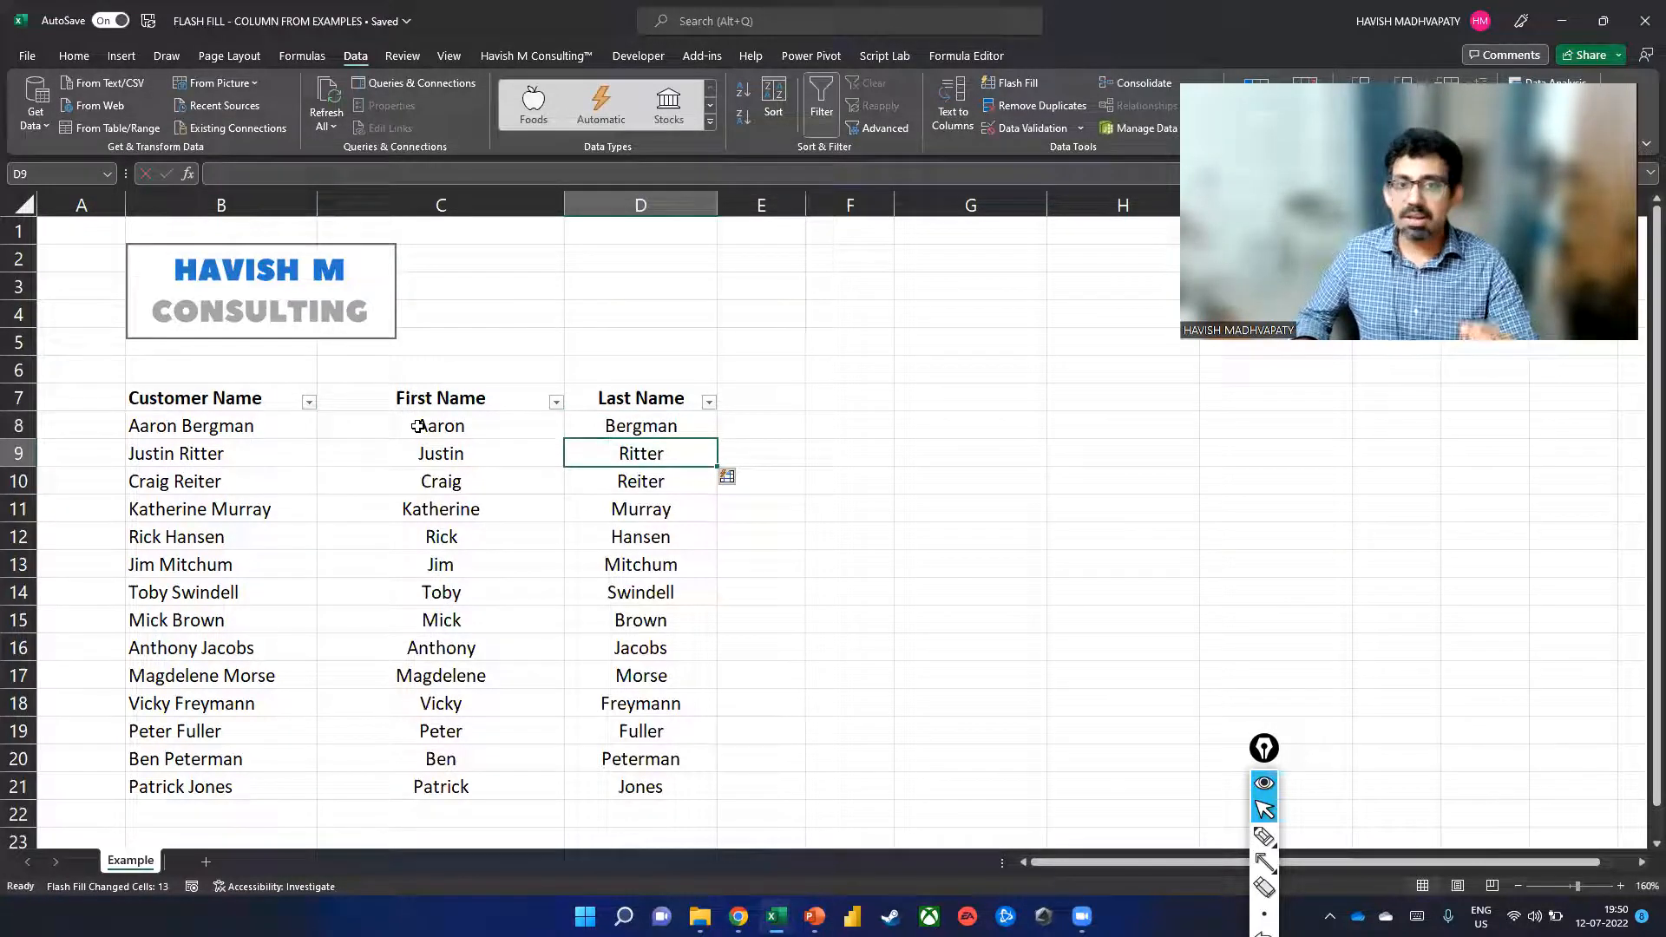
{"action": "key", "text": "Up"}
{"action": "key", "text": "Up"}
{"action": "key", "text": "Right"}
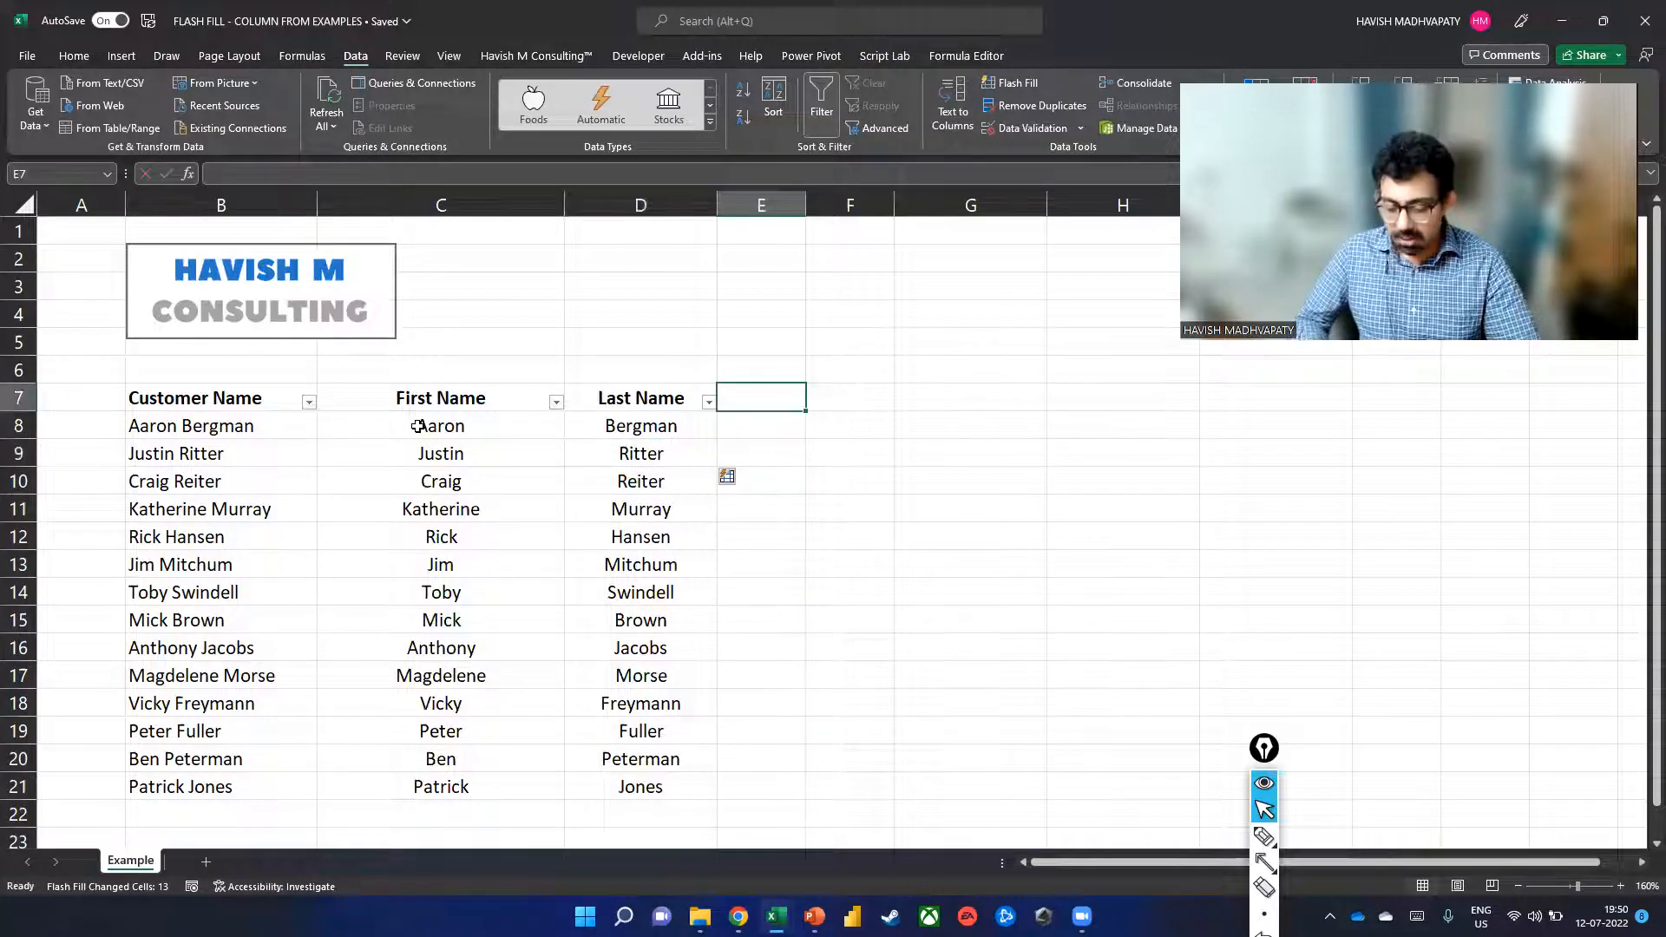
Add a bold Email ID header in E7, turn off header filters, and widen column E.
{"action": "type", "text": "Email ID"}
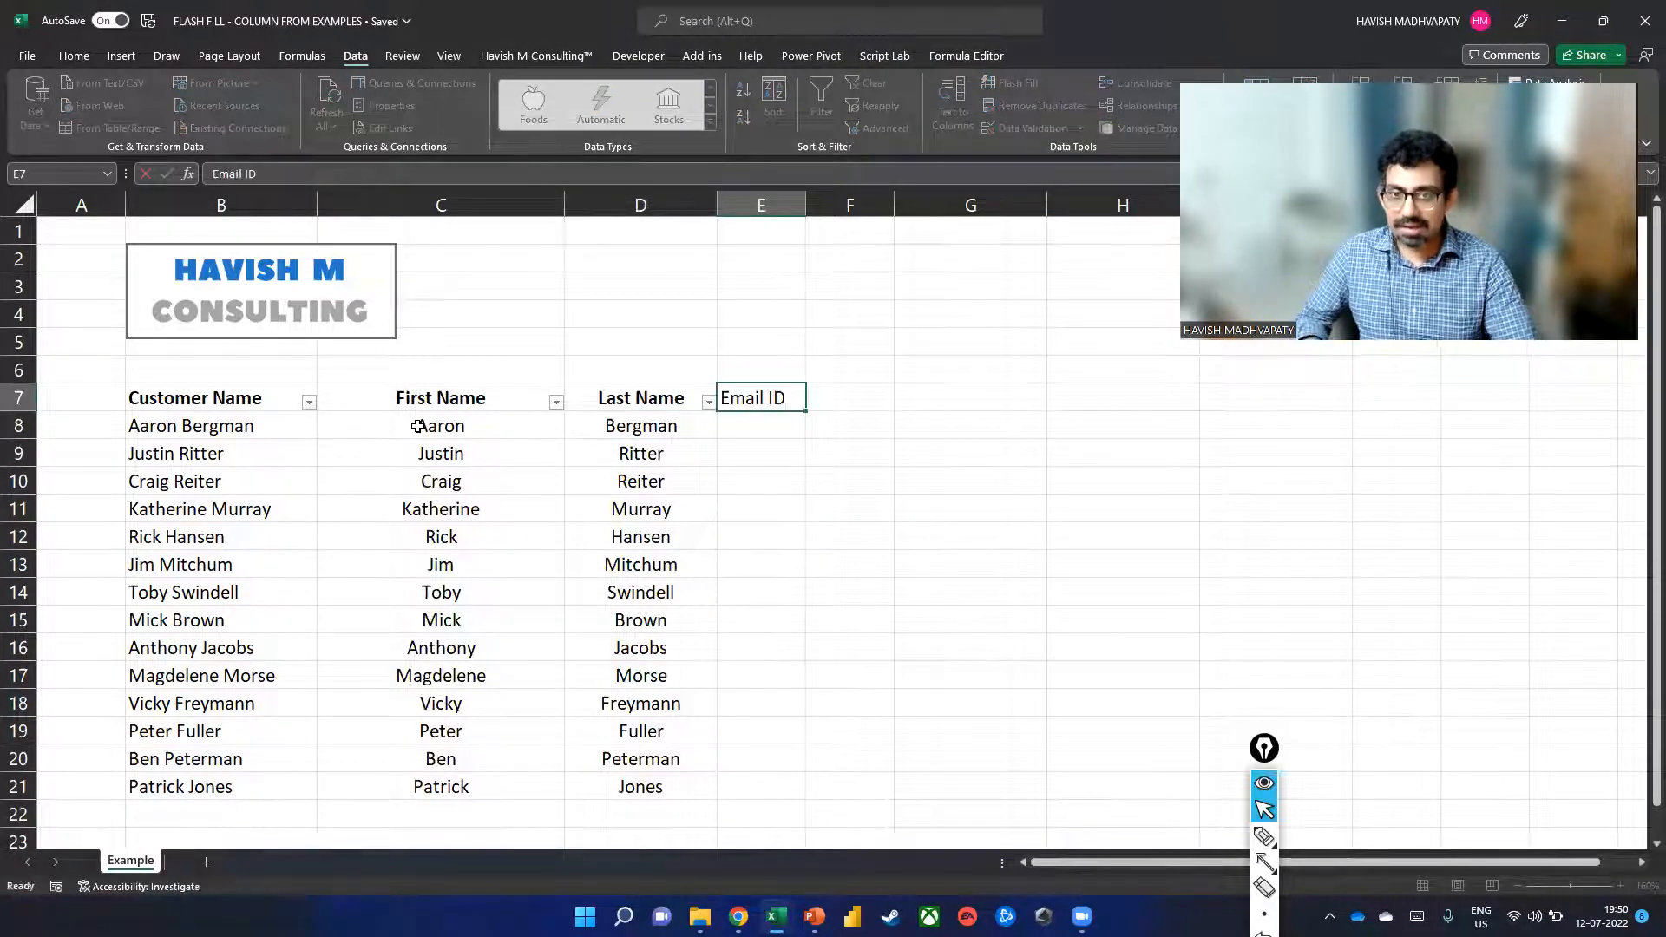
{"action": "key", "text": "Return"}
{"action": "left_click", "coordinate": [757, 394]}
{"action": "key", "text": "ctrl+b"}
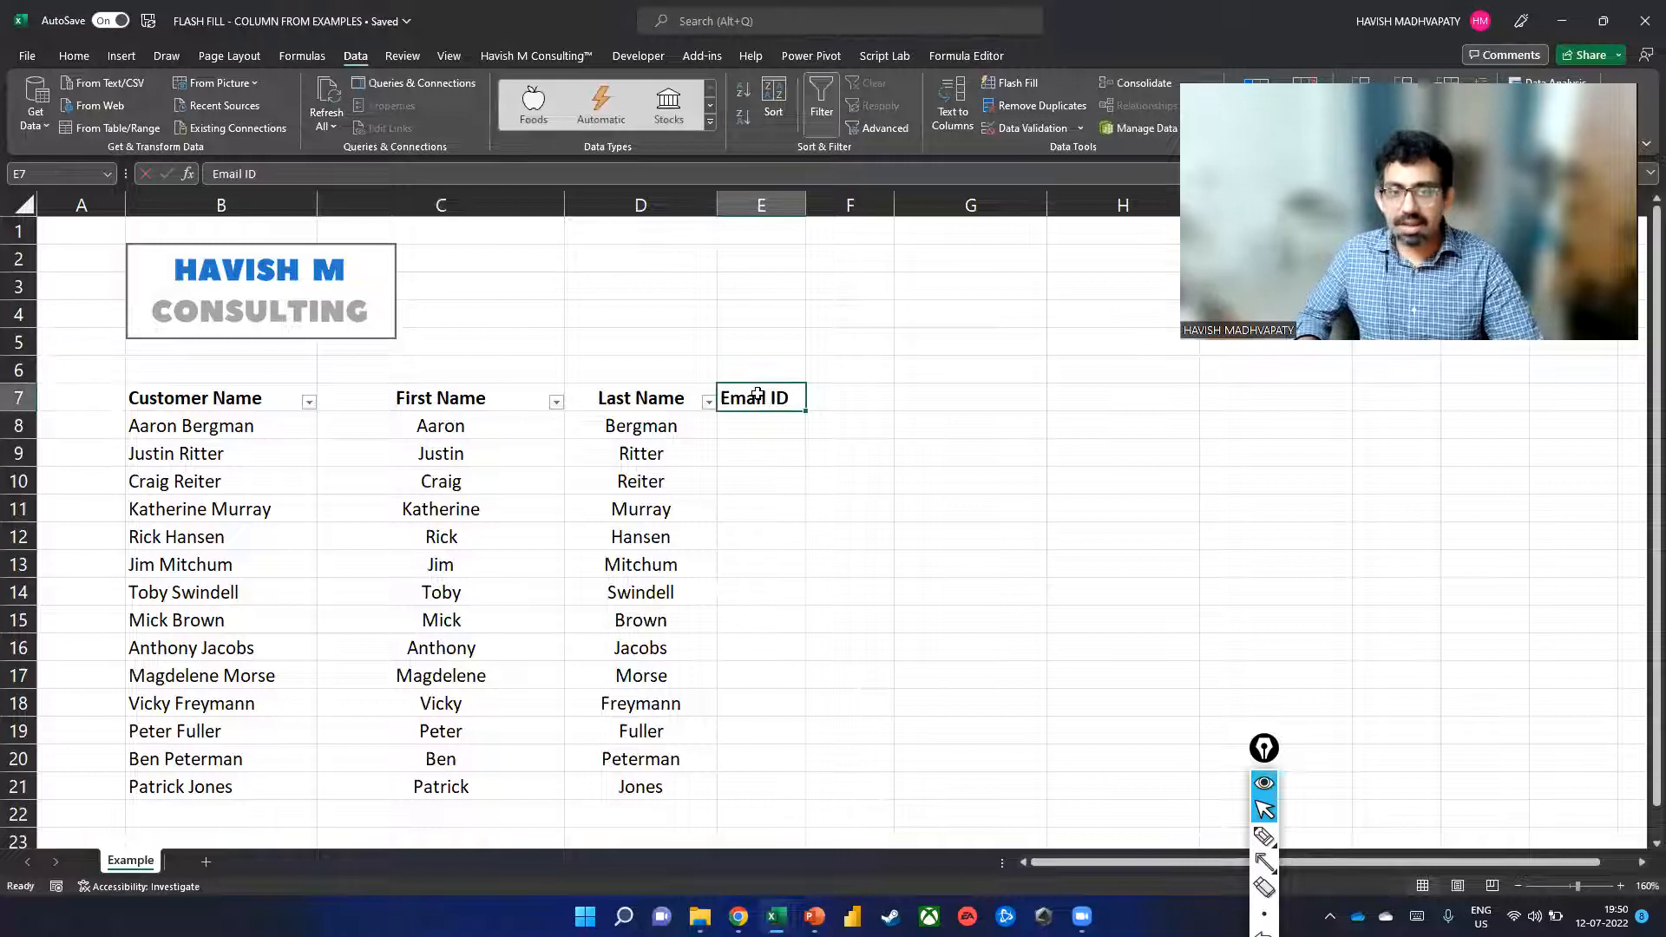
{"action": "key", "text": "ctrl+shift+l"}
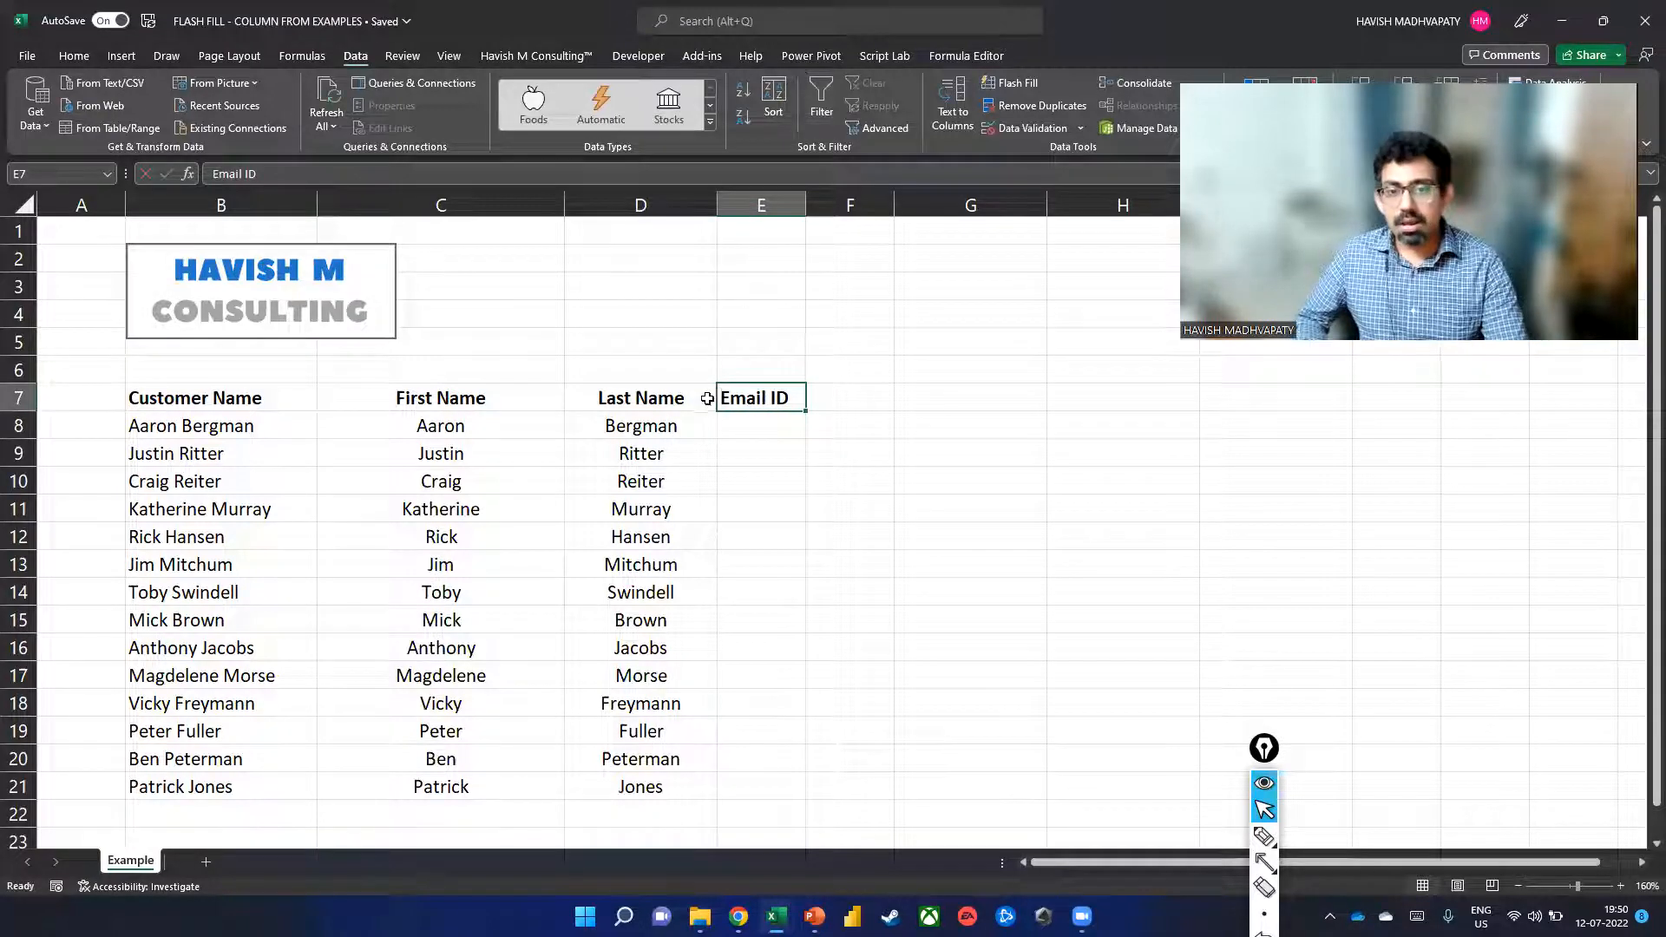
{"action": "left_click_drag", "start_coordinate": [806, 205], "coordinate": [1013, 204]}
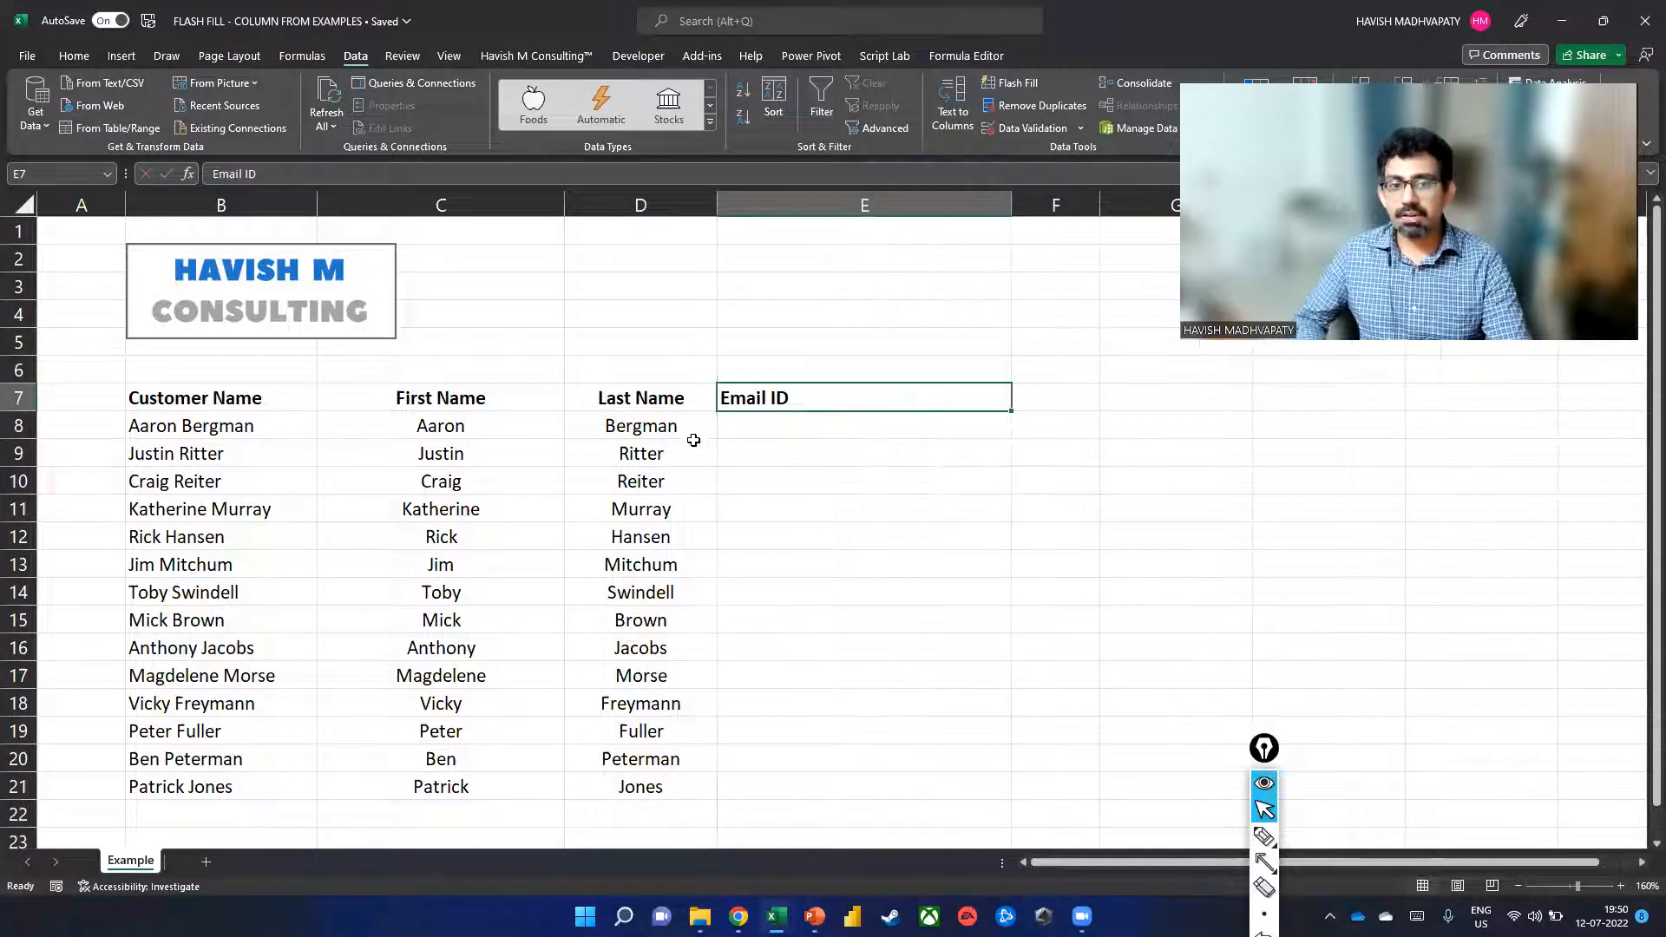
{"action": "left_click", "coordinate": [694, 443]}
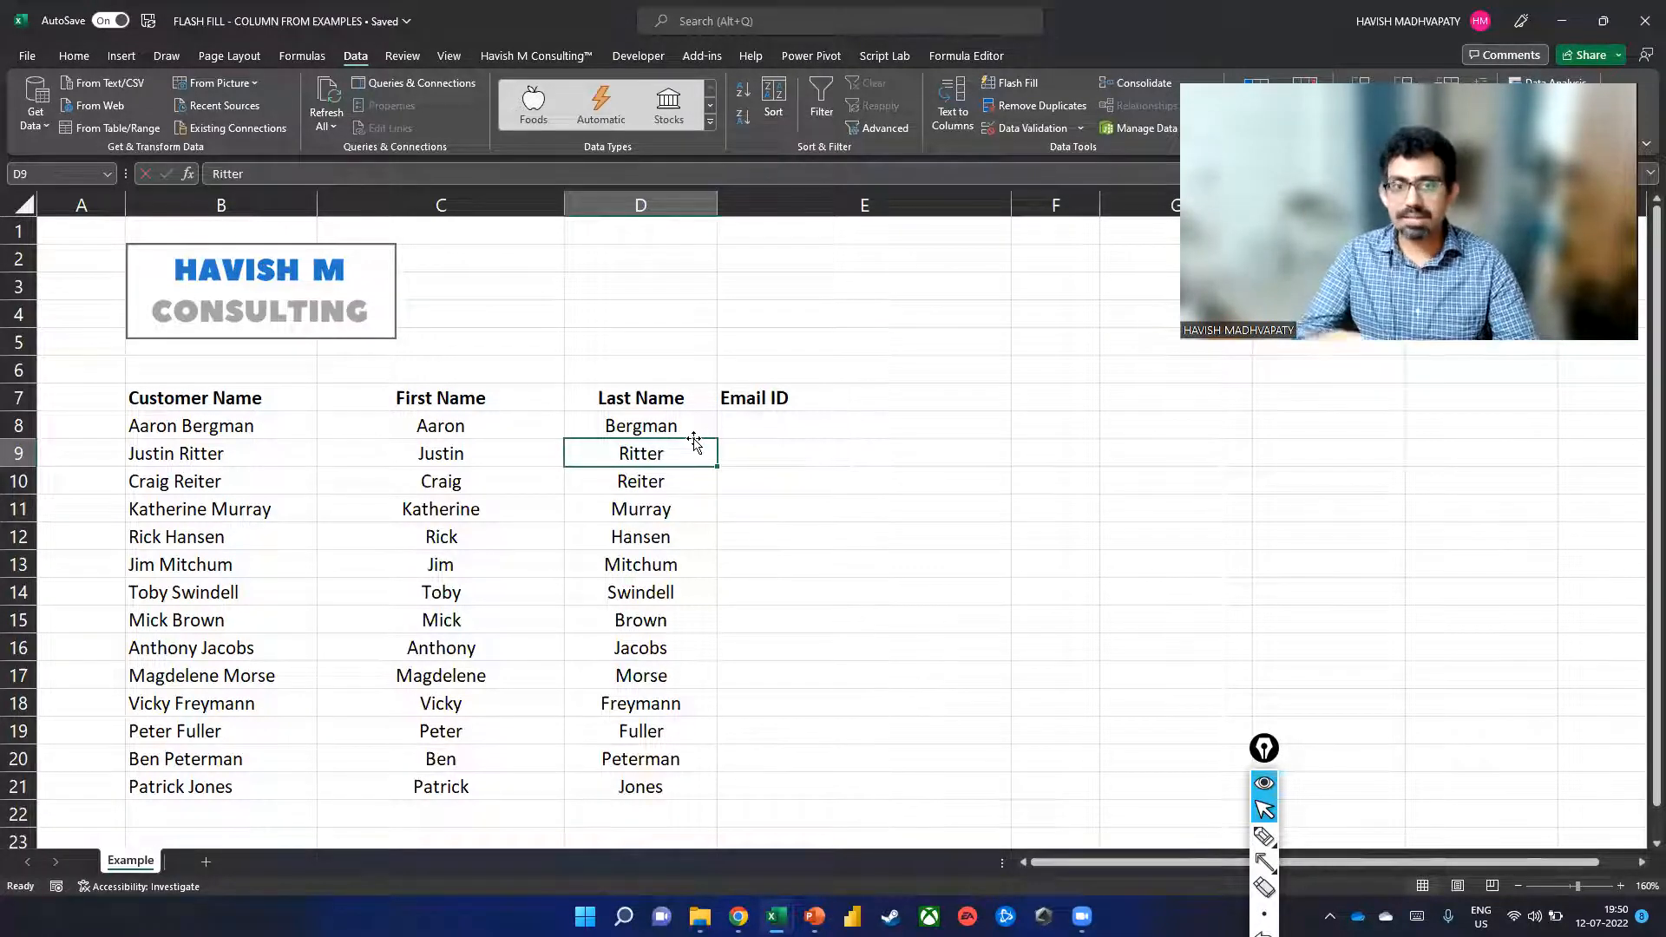
Enter the first customer's gmail.com address in E8 and Flash Fill emails down E9:E21.
{"action": "left_click", "coordinate": [741, 426]}
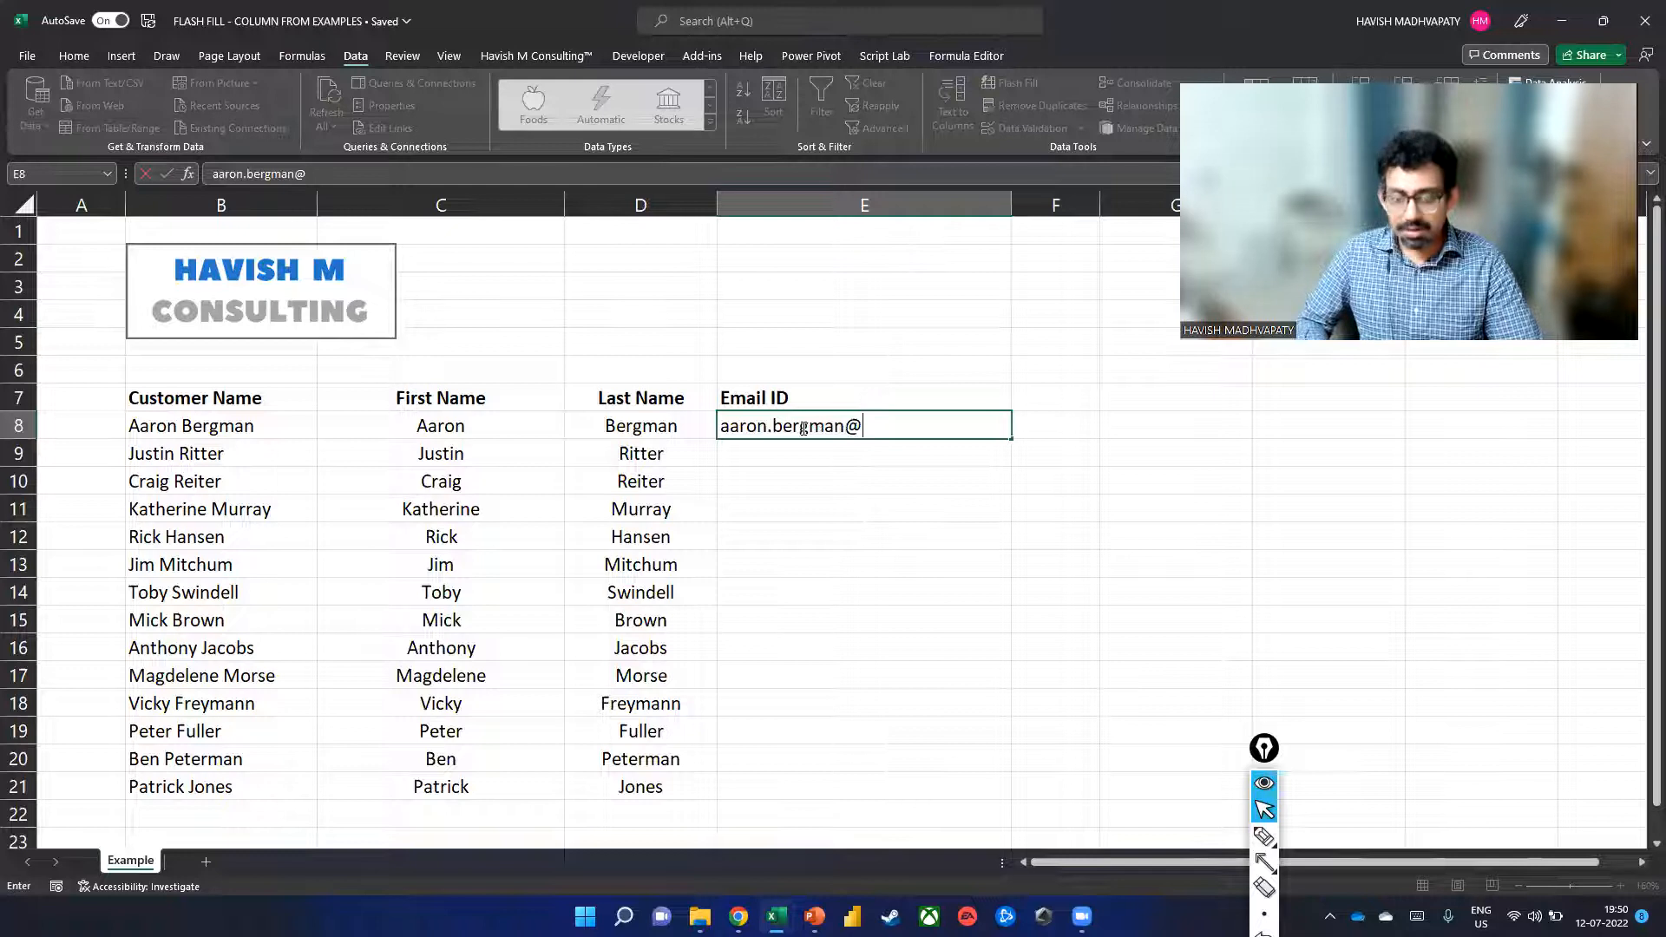
{"action": "key", "text": "Return"}
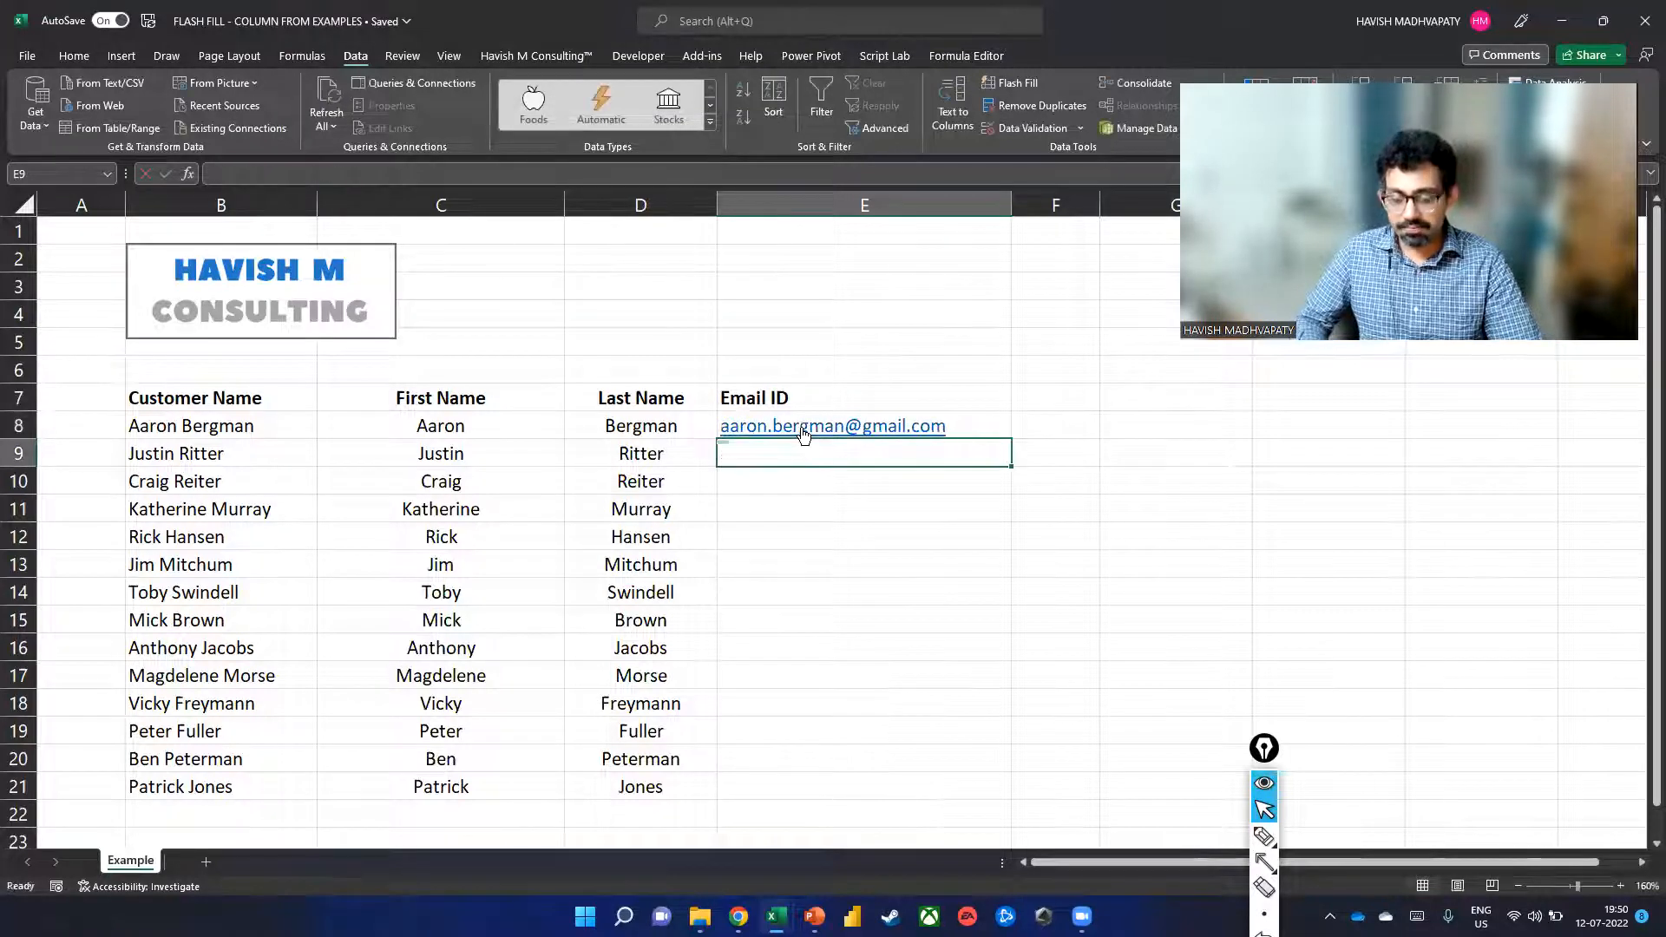
{"action": "key", "text": "ctrl+e"}
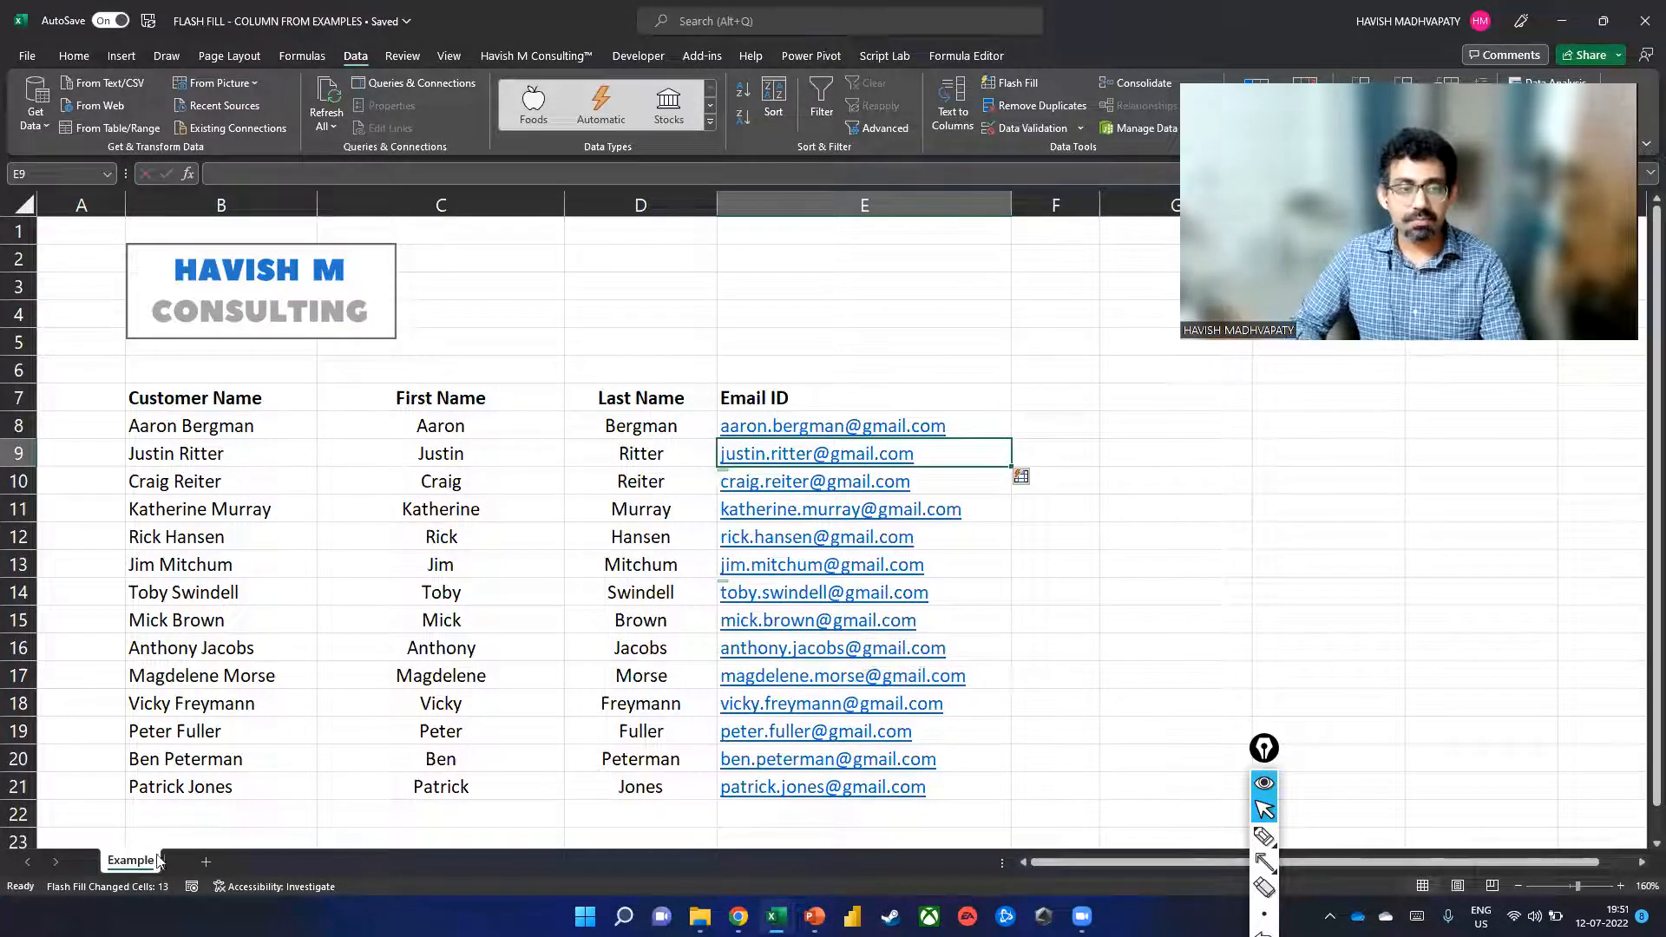
Copy the Example sheet to Example (2) and clear its C7:E21 name and email columns.
{"action": "left_click_drag", "start_coordinate": [124, 868], "coordinate": [187, 866]}
{"action": "left_click_drag", "start_coordinate": [509, 397], "coordinate": [848, 799]}
{"action": "key", "text": "Delete"}
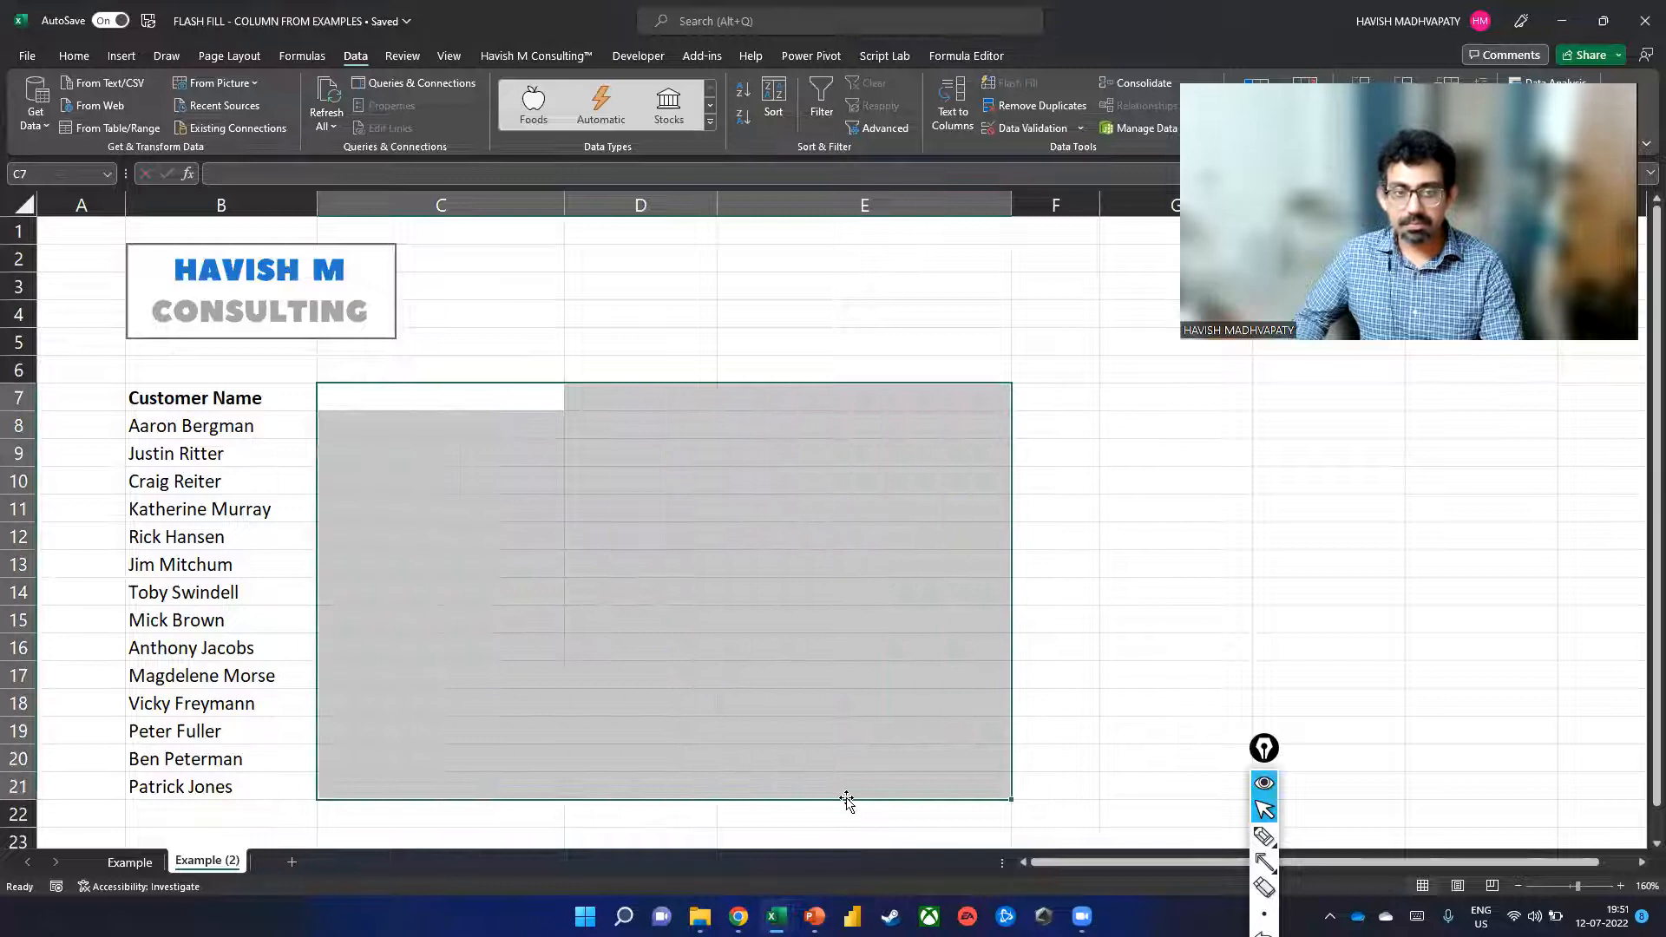
{"action": "left_click", "coordinate": [233, 424]}
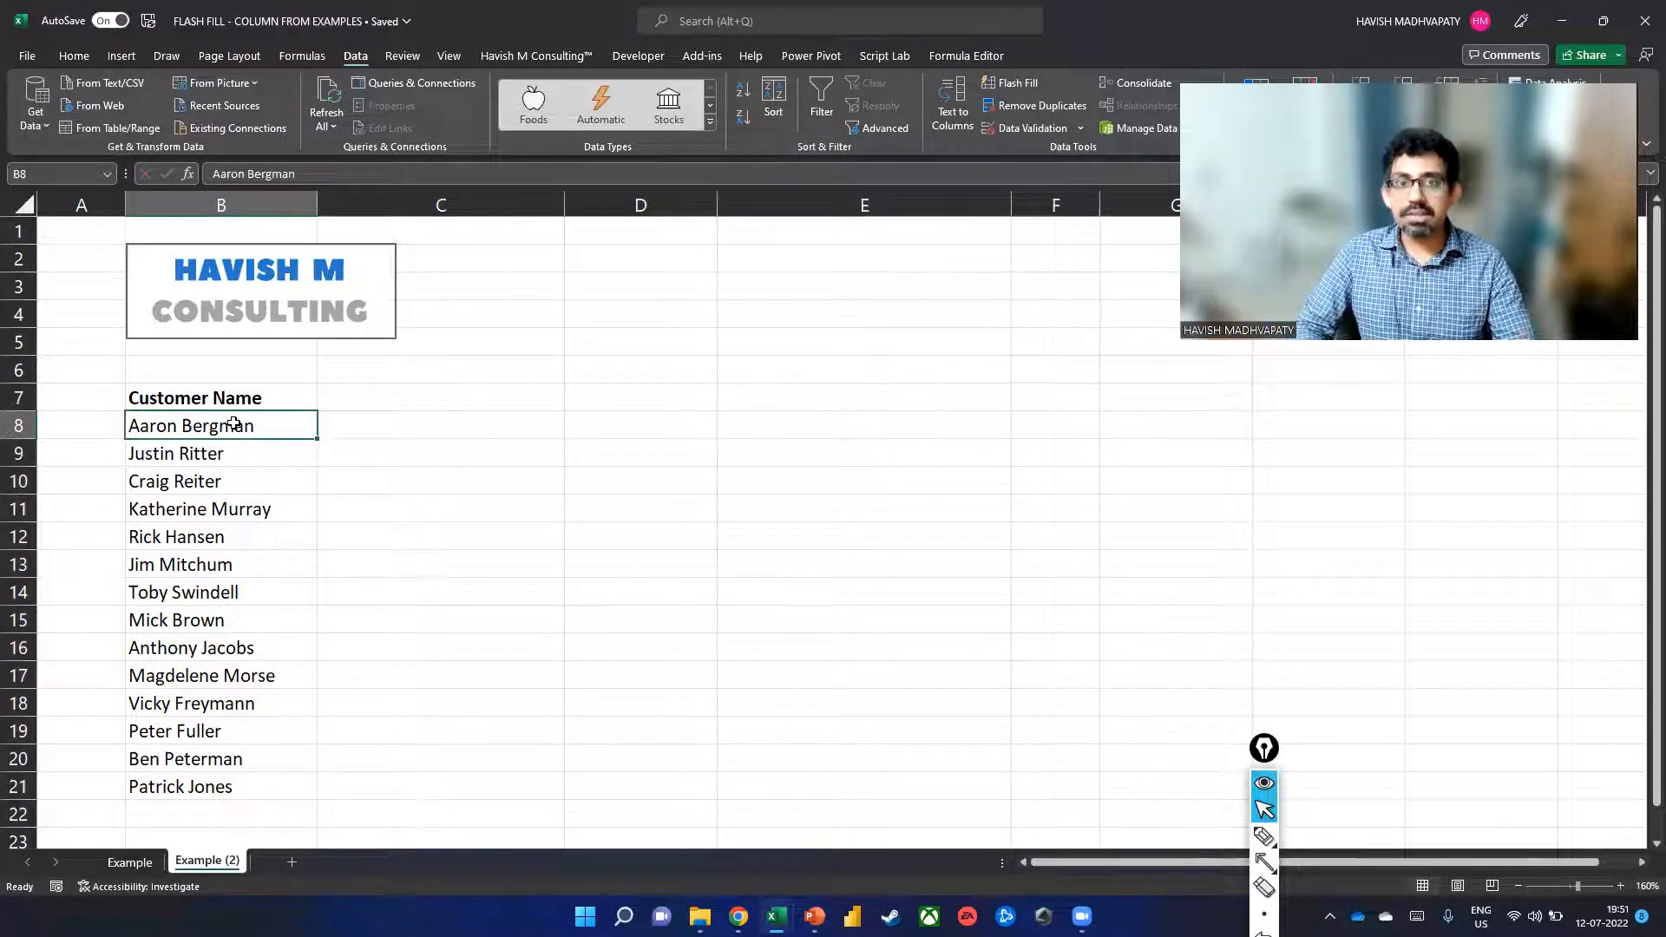
Format the Customer Name range $B$7:$B$21 as table Table1 with headers.
{"action": "left_click", "coordinate": [106, 59]}
{"action": "left_click", "coordinate": [162, 102]}
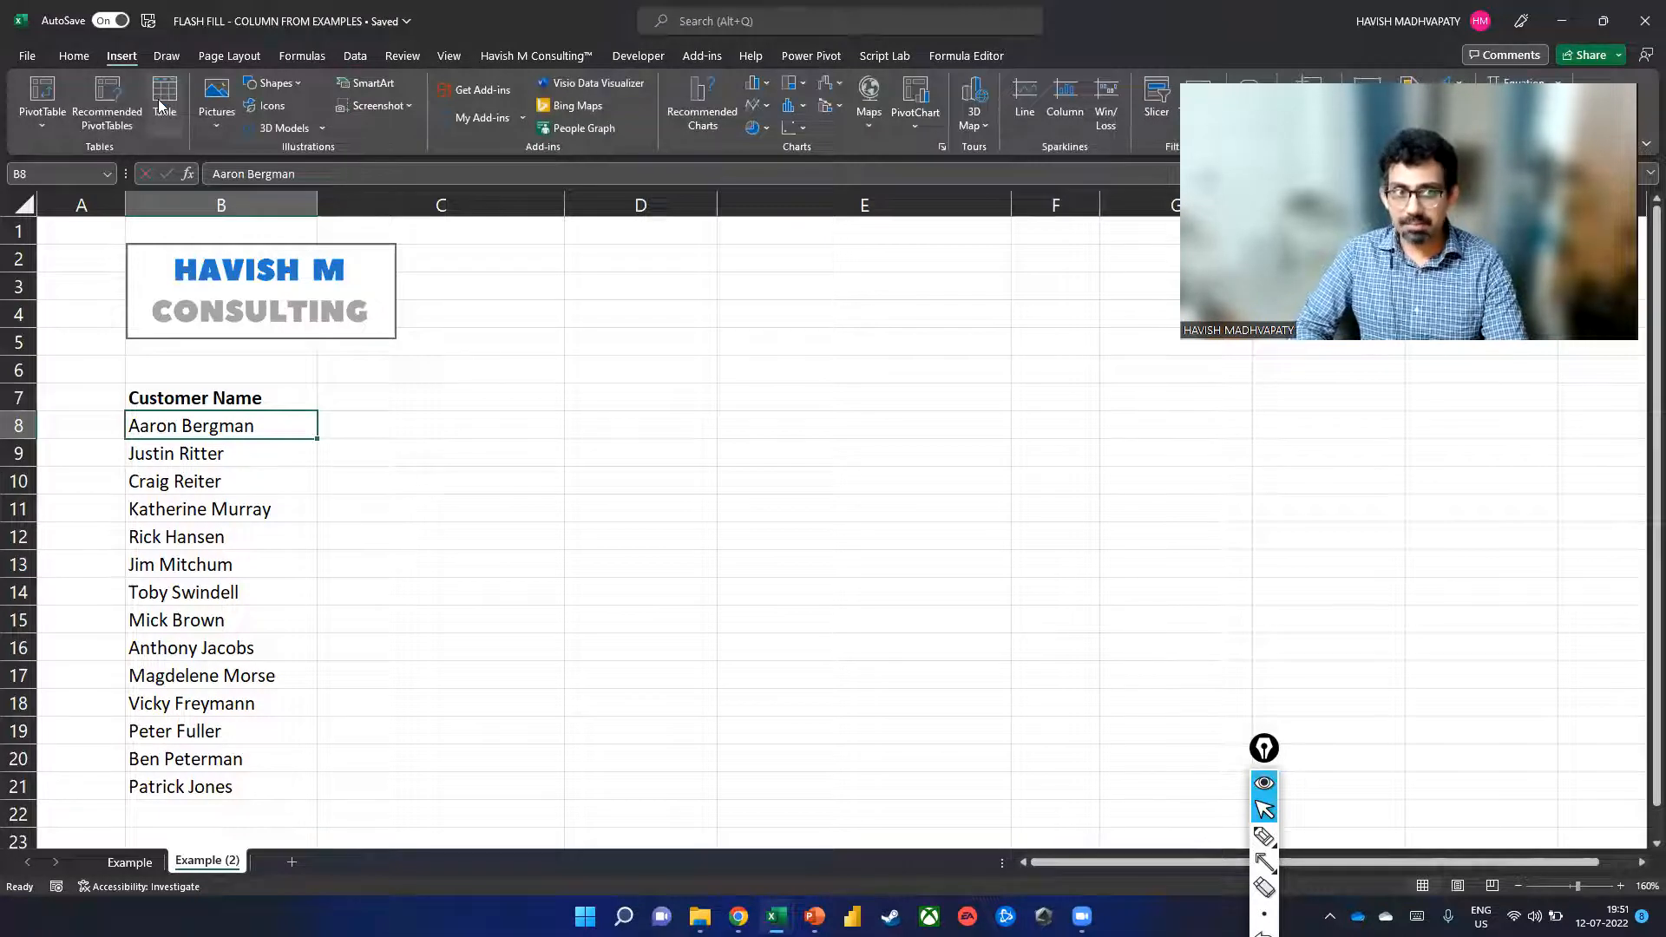
{"action": "left_click", "coordinate": [1080, 576]}
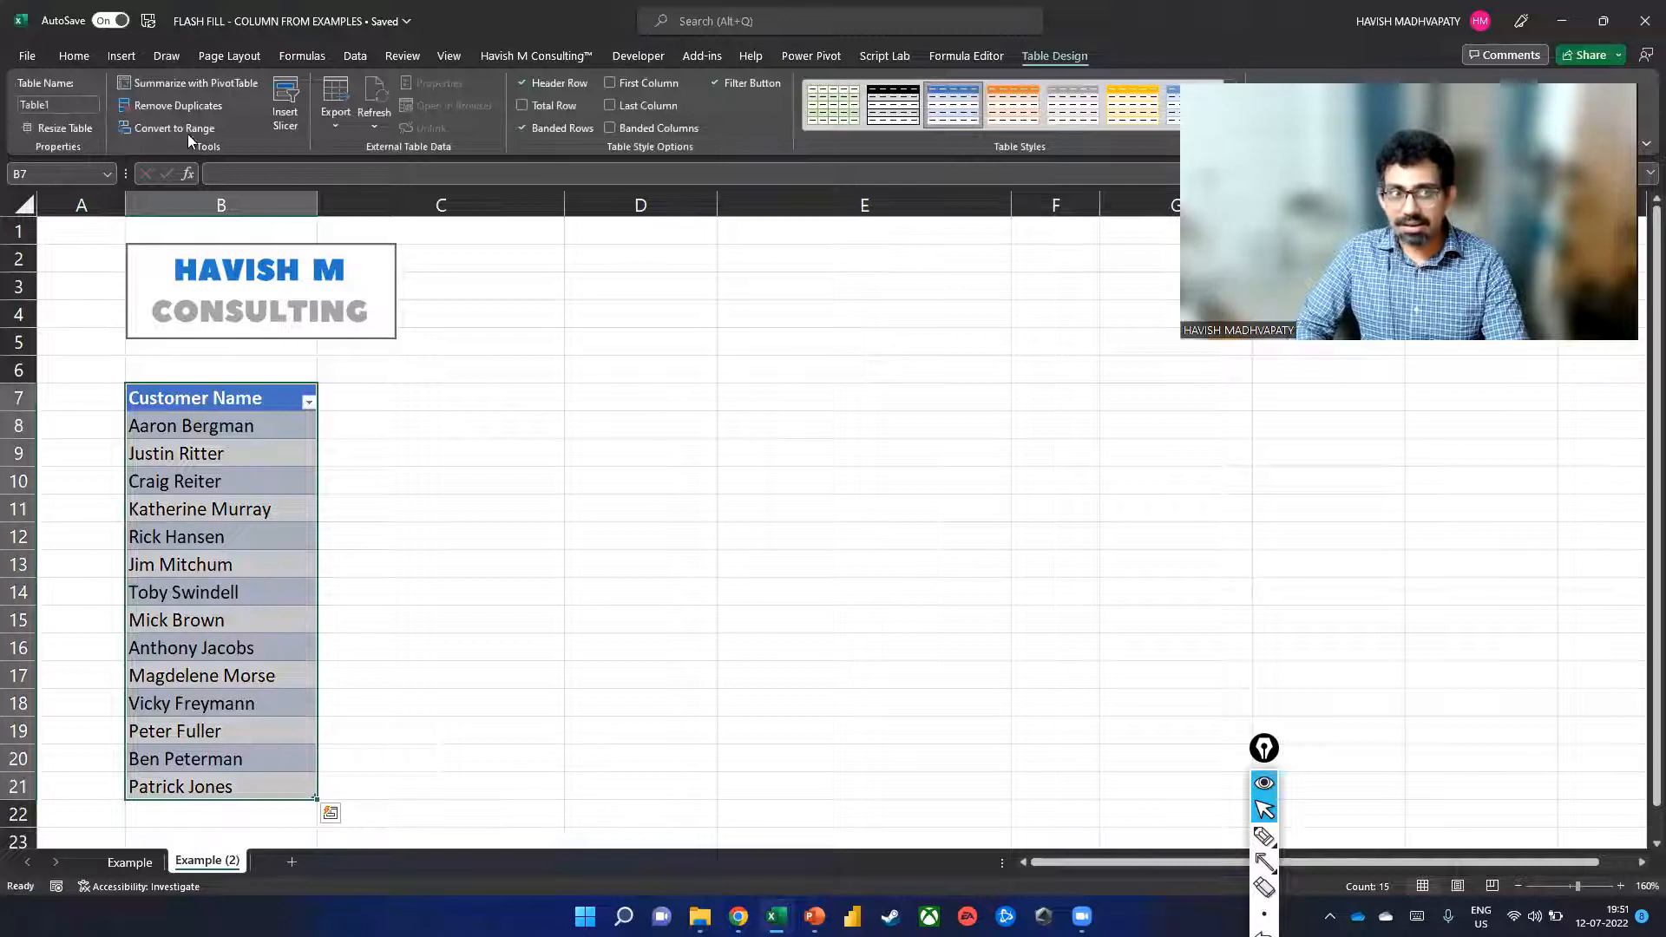
{"action": "key", "text": "ctrl+q"}
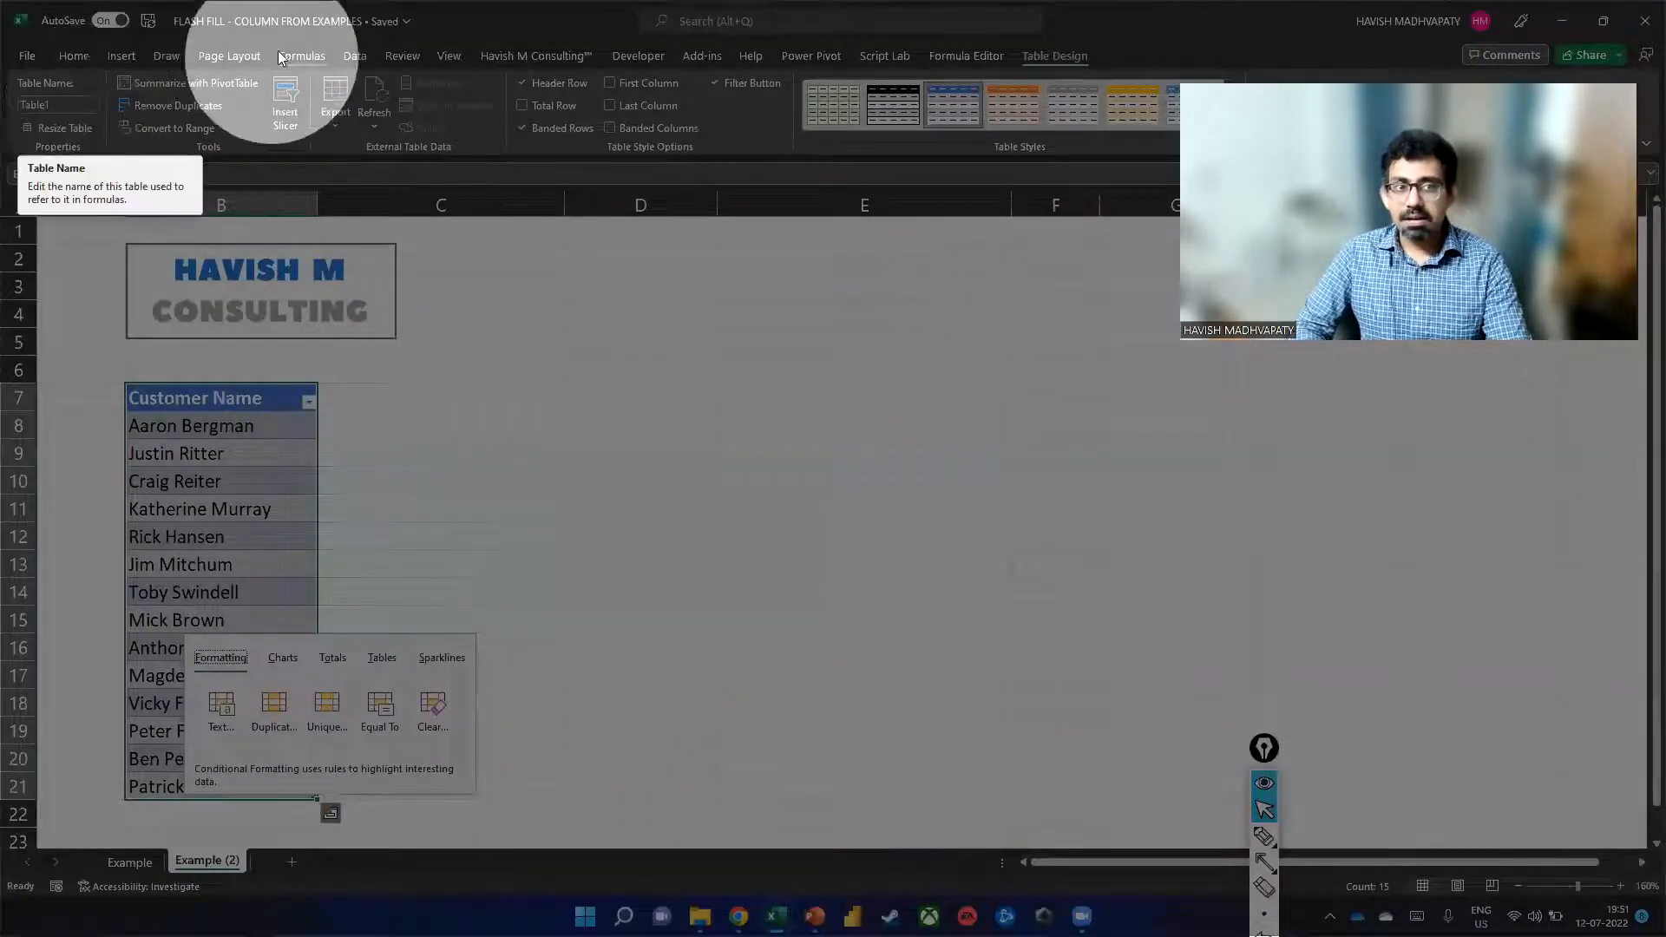
{"action": "left_click", "coordinate": [357, 58]}
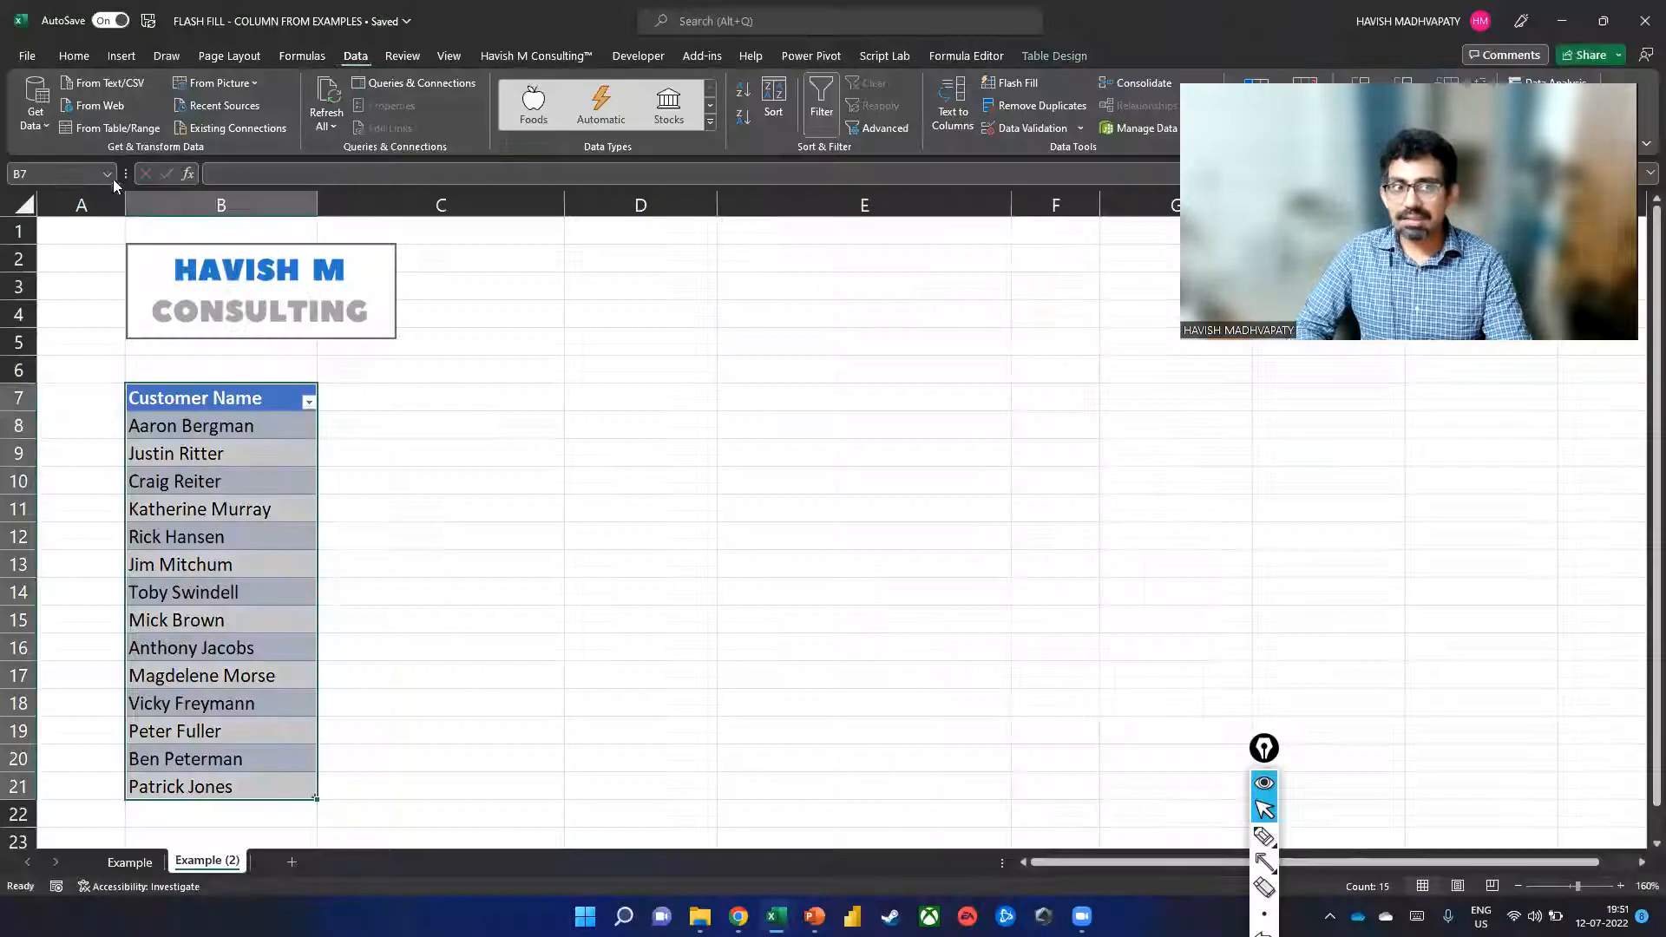
Load the Customer Name table into Power Query using Data > From Table/Range.
{"action": "left_click", "coordinate": [112, 129]}
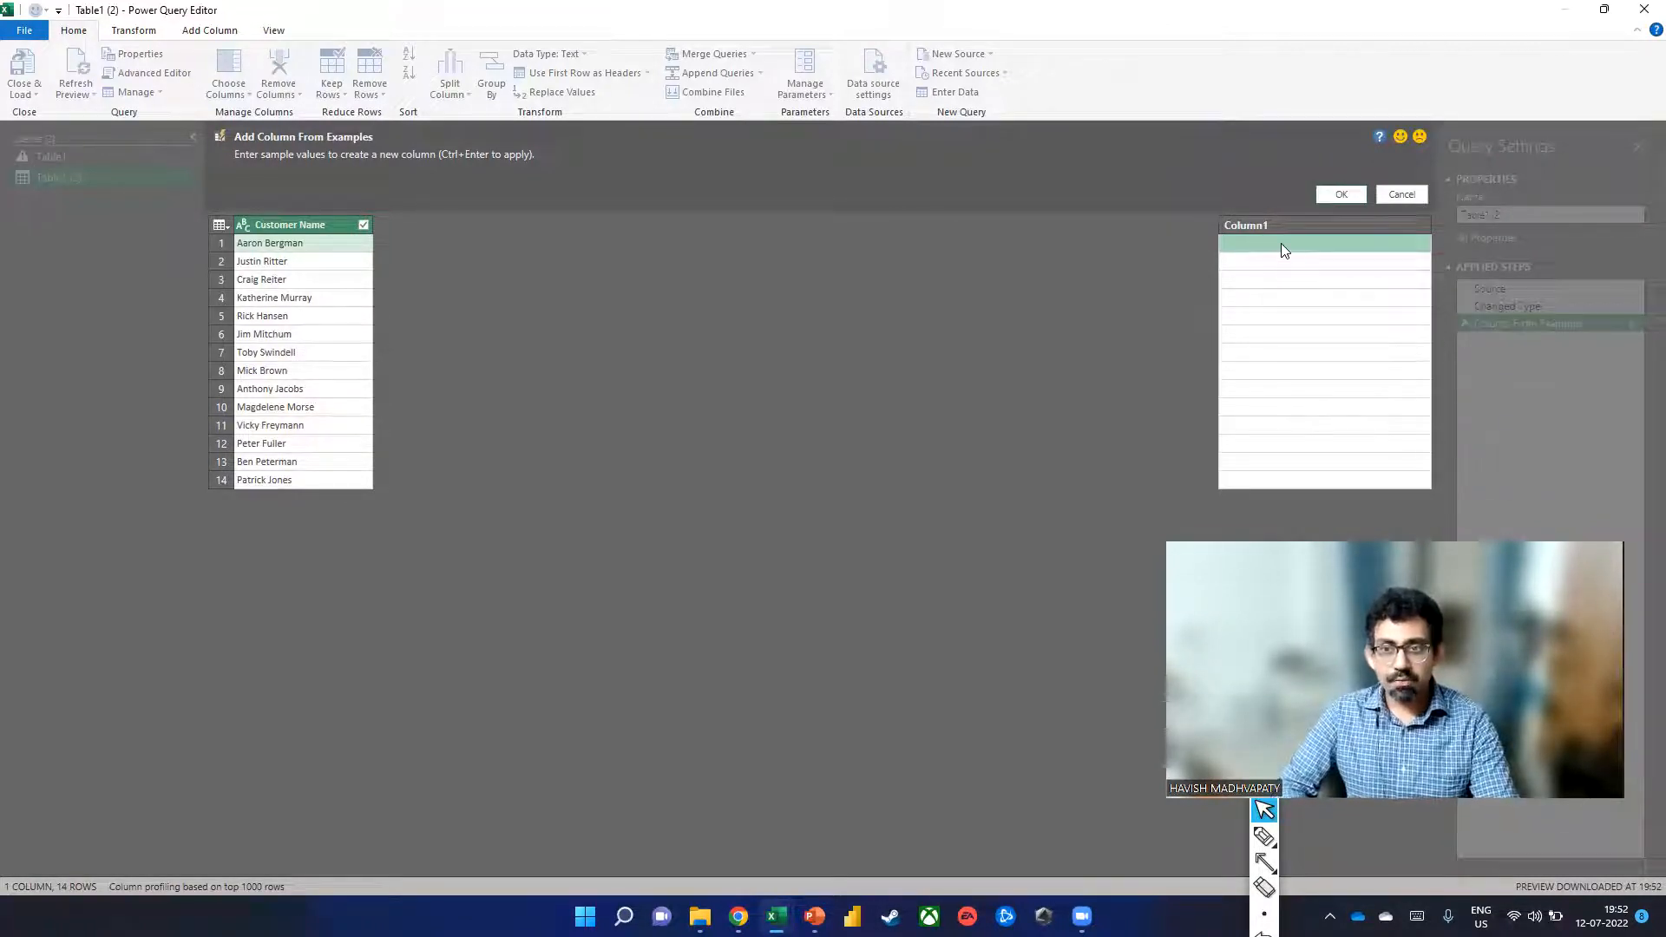
Enter one customer's first name as the example so Power Query infers a Text Before Delimiter column.
{"action": "key", "text": "Return"}
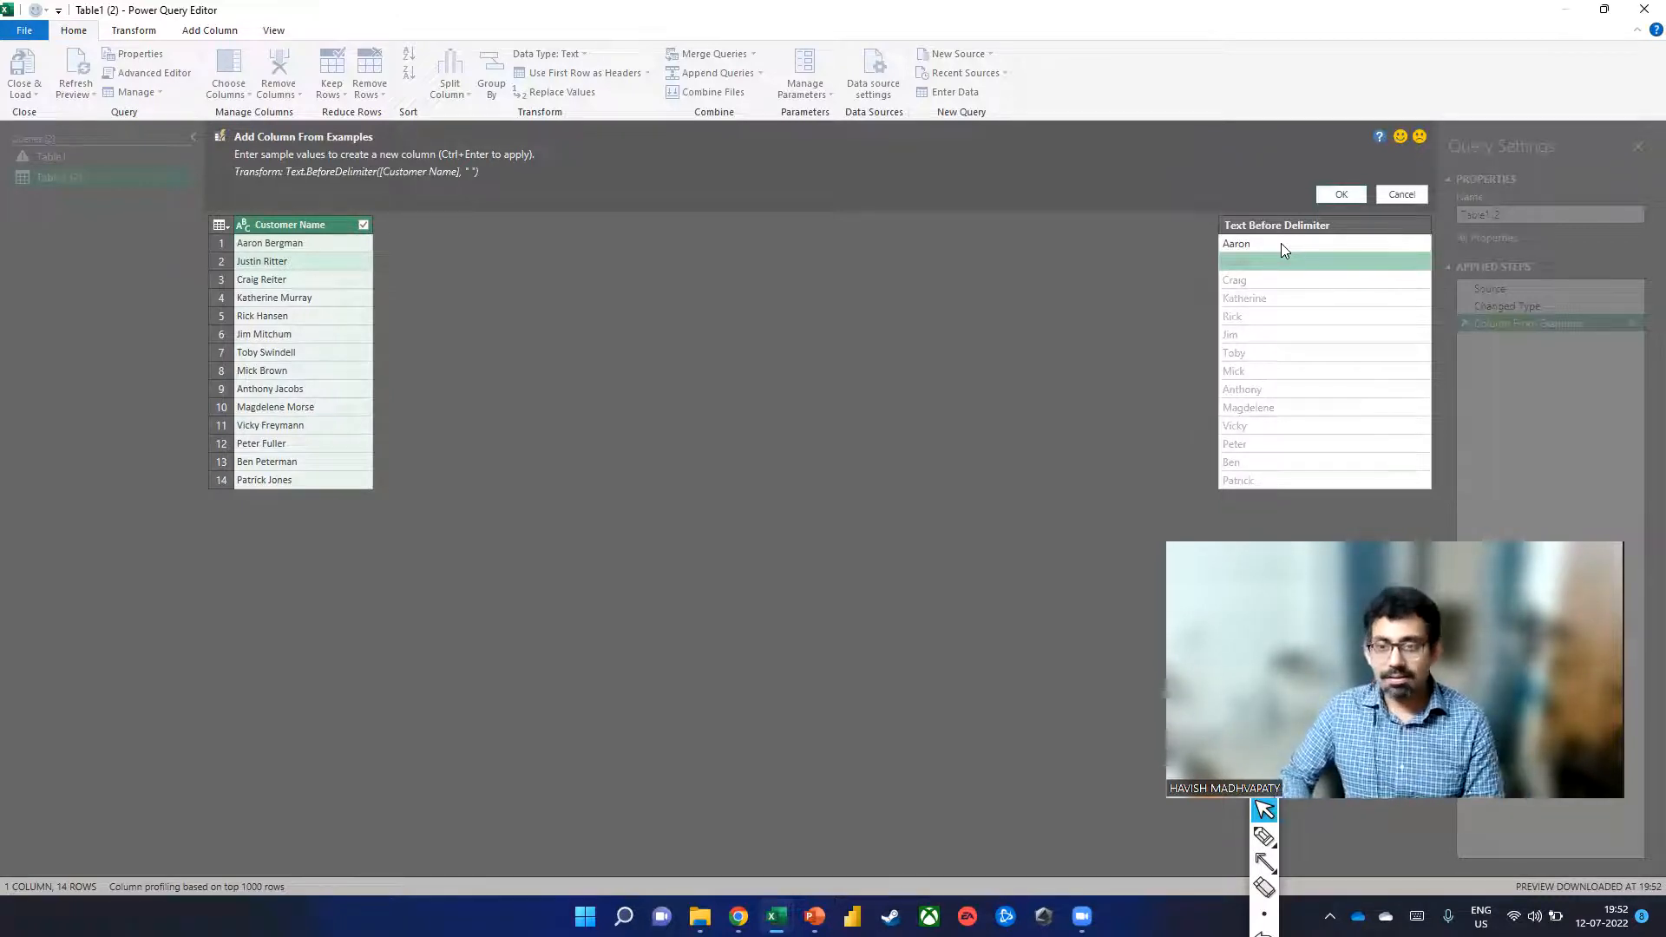
{"action": "left_click_drag", "start_coordinate": [284, 180], "coordinate": [489, 189]}
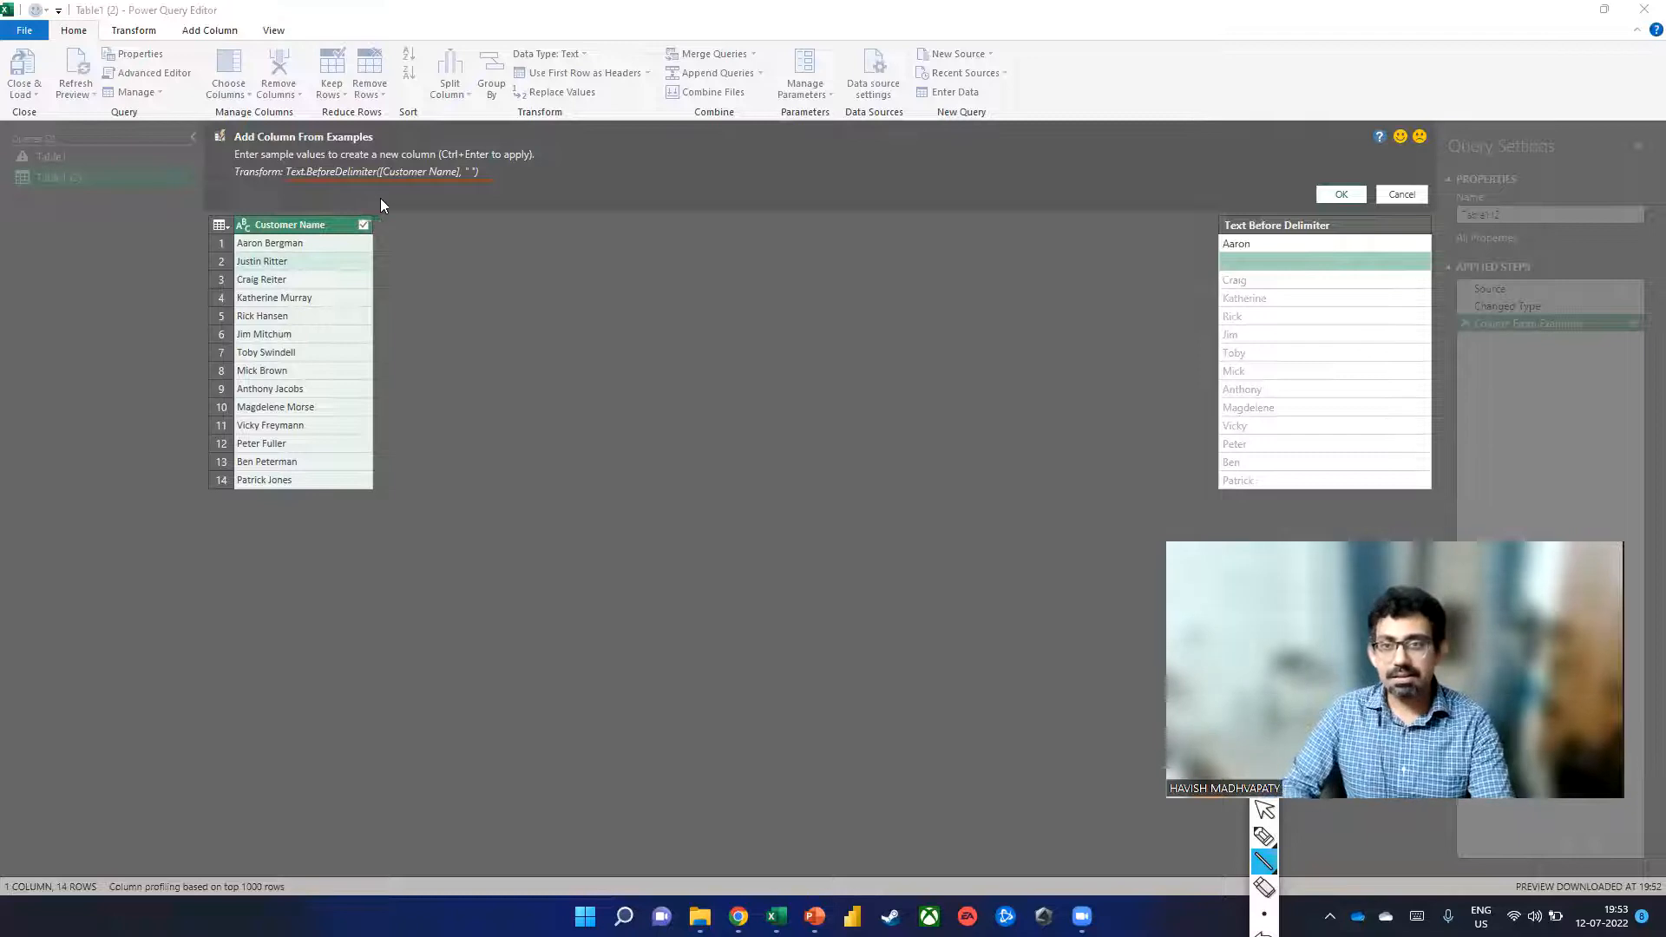
Commit the first-name column and check its Table.AddColumn / Text.BeforeDelimiter formula.
{"action": "left_click", "coordinate": [1355, 193]}
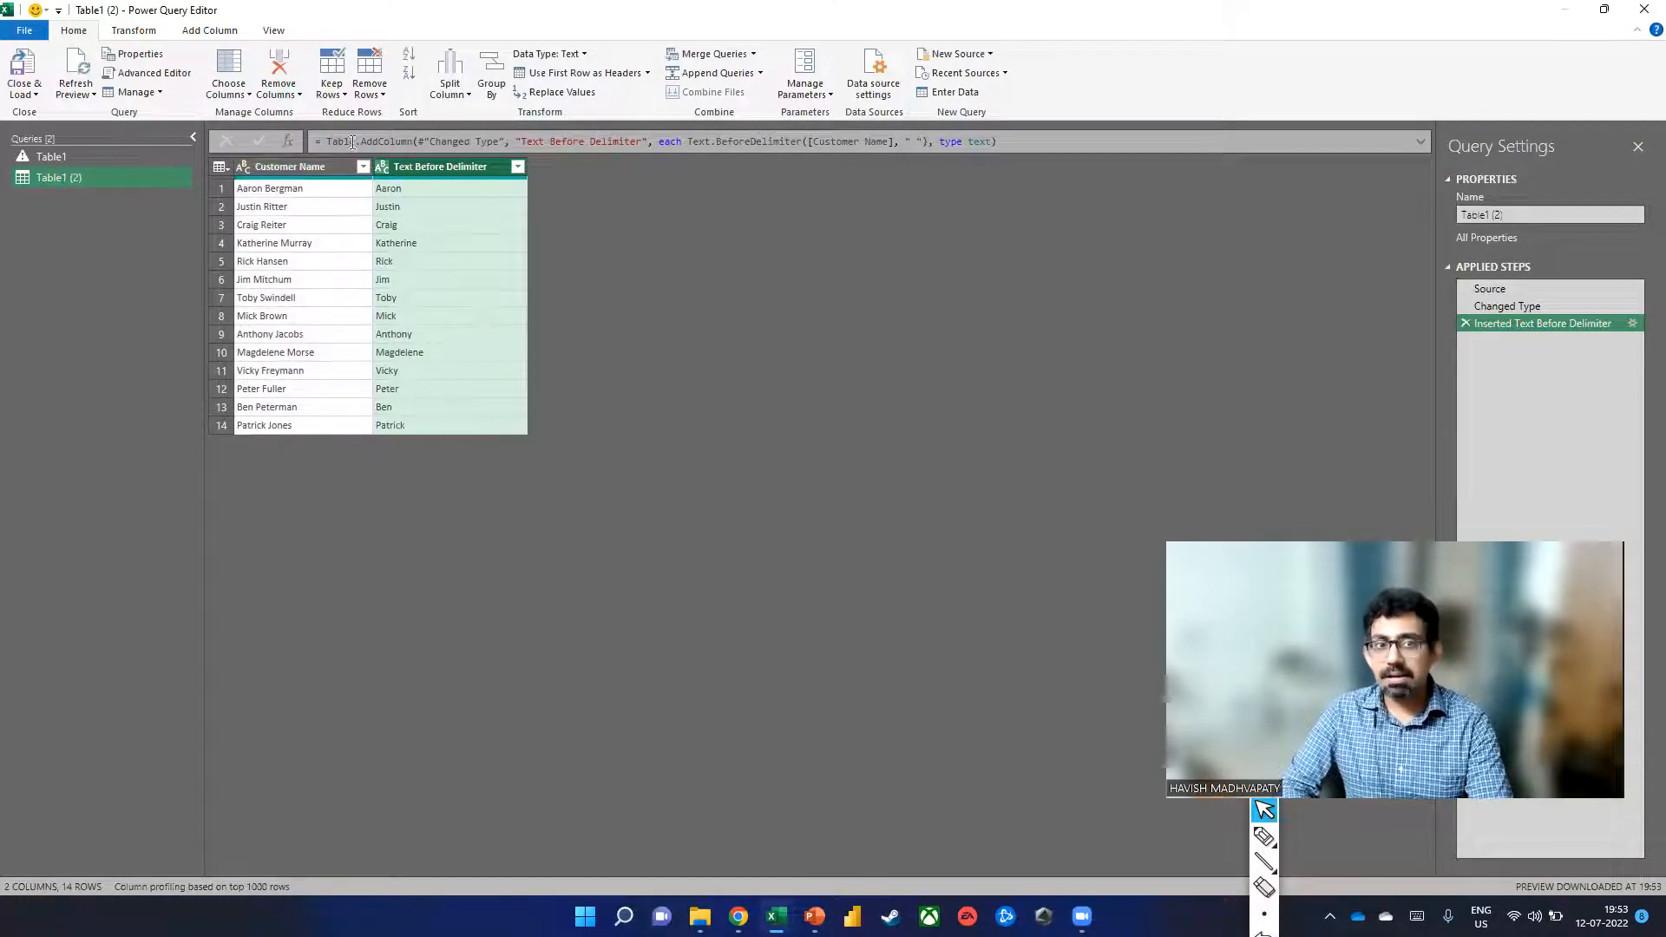
{"action": "left_click_drag", "start_coordinate": [331, 142], "coordinate": [413, 144]}
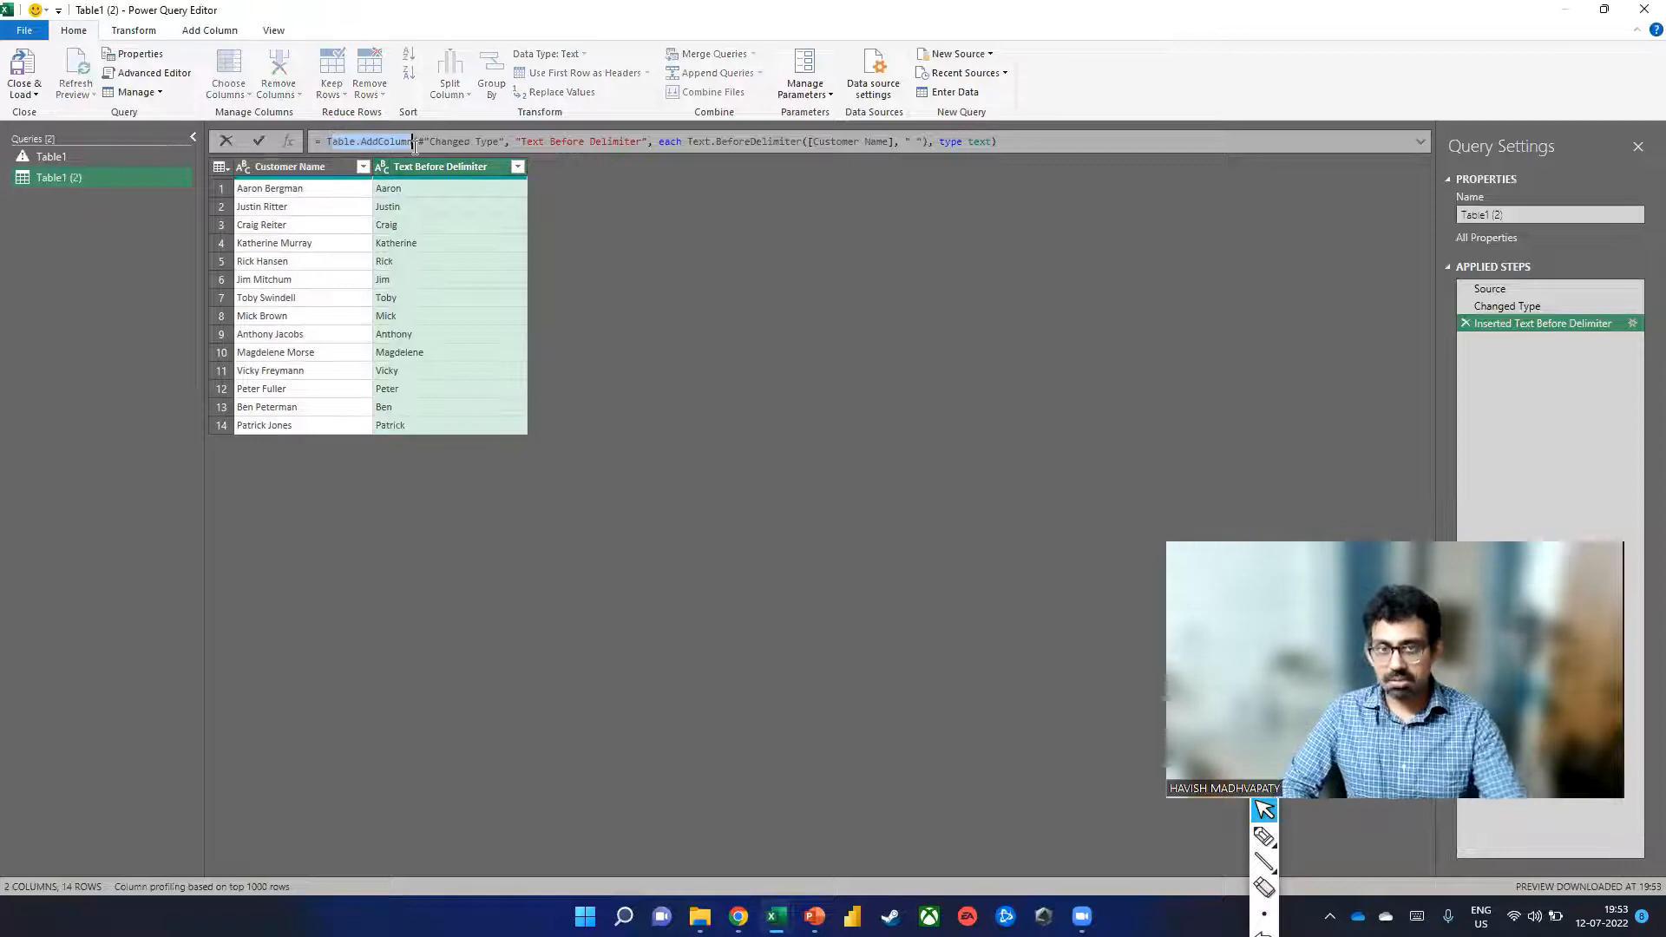
{"action": "left_click", "coordinate": [694, 143]}
{"action": "left_click_drag", "start_coordinate": [692, 142], "coordinate": [797, 141]}
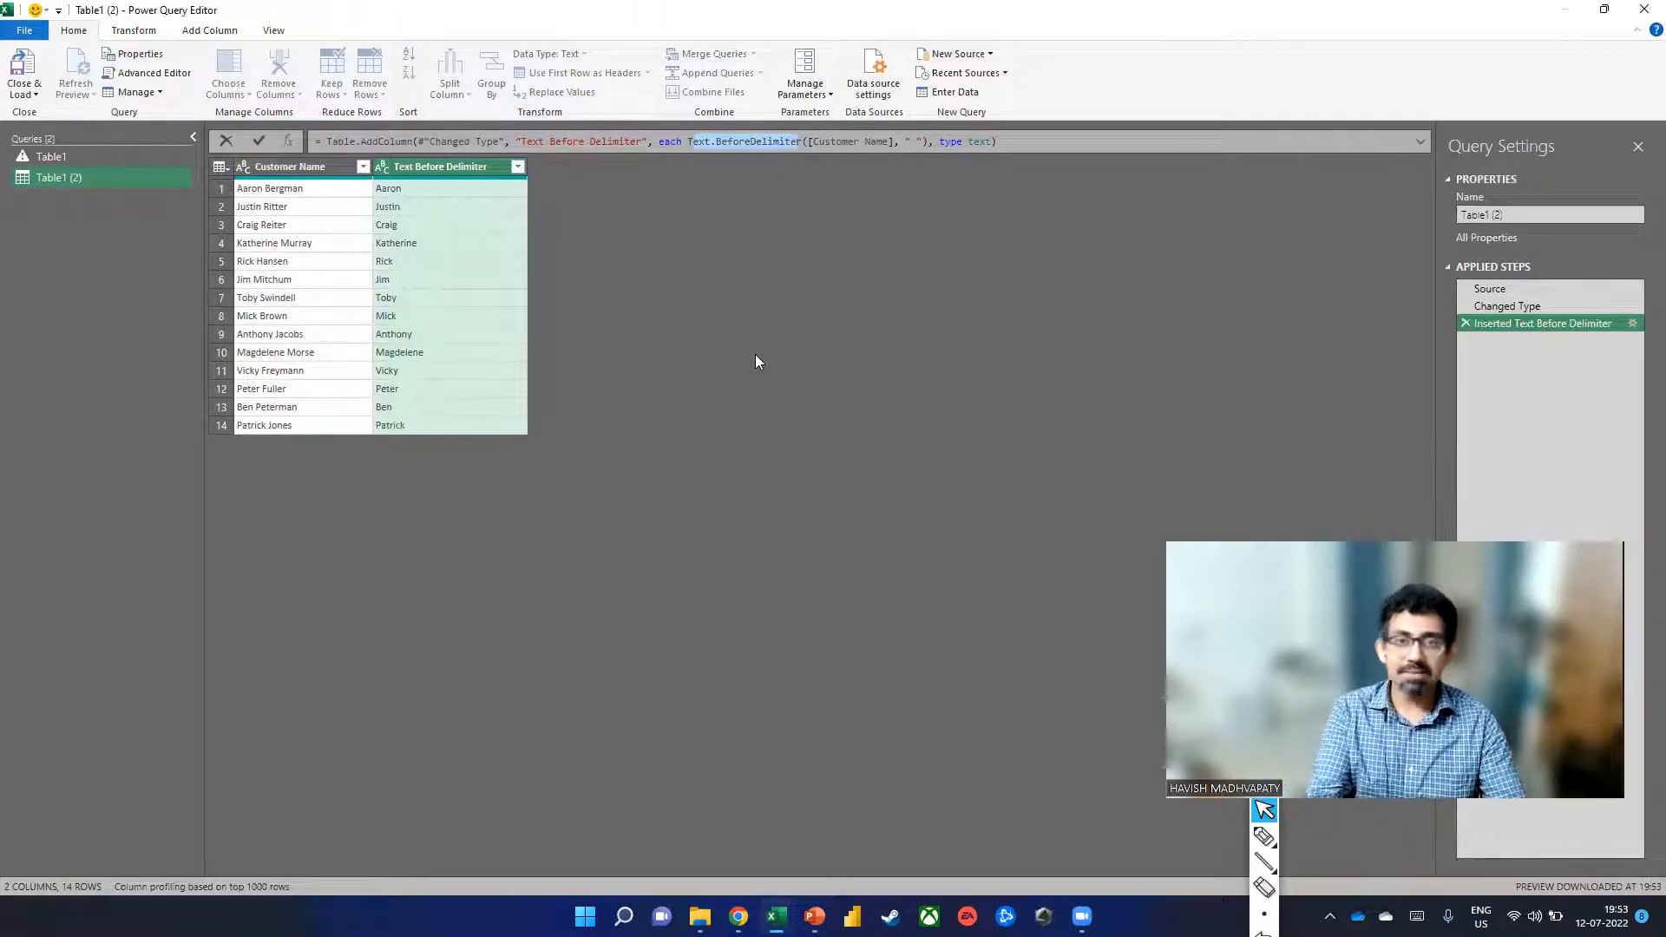
{"action": "left_click", "coordinate": [19, 95]}
Load the query to a sheet and paste its names and first-names table at D7 on Example (2).
{"action": "left_click", "coordinate": [54, 113]}
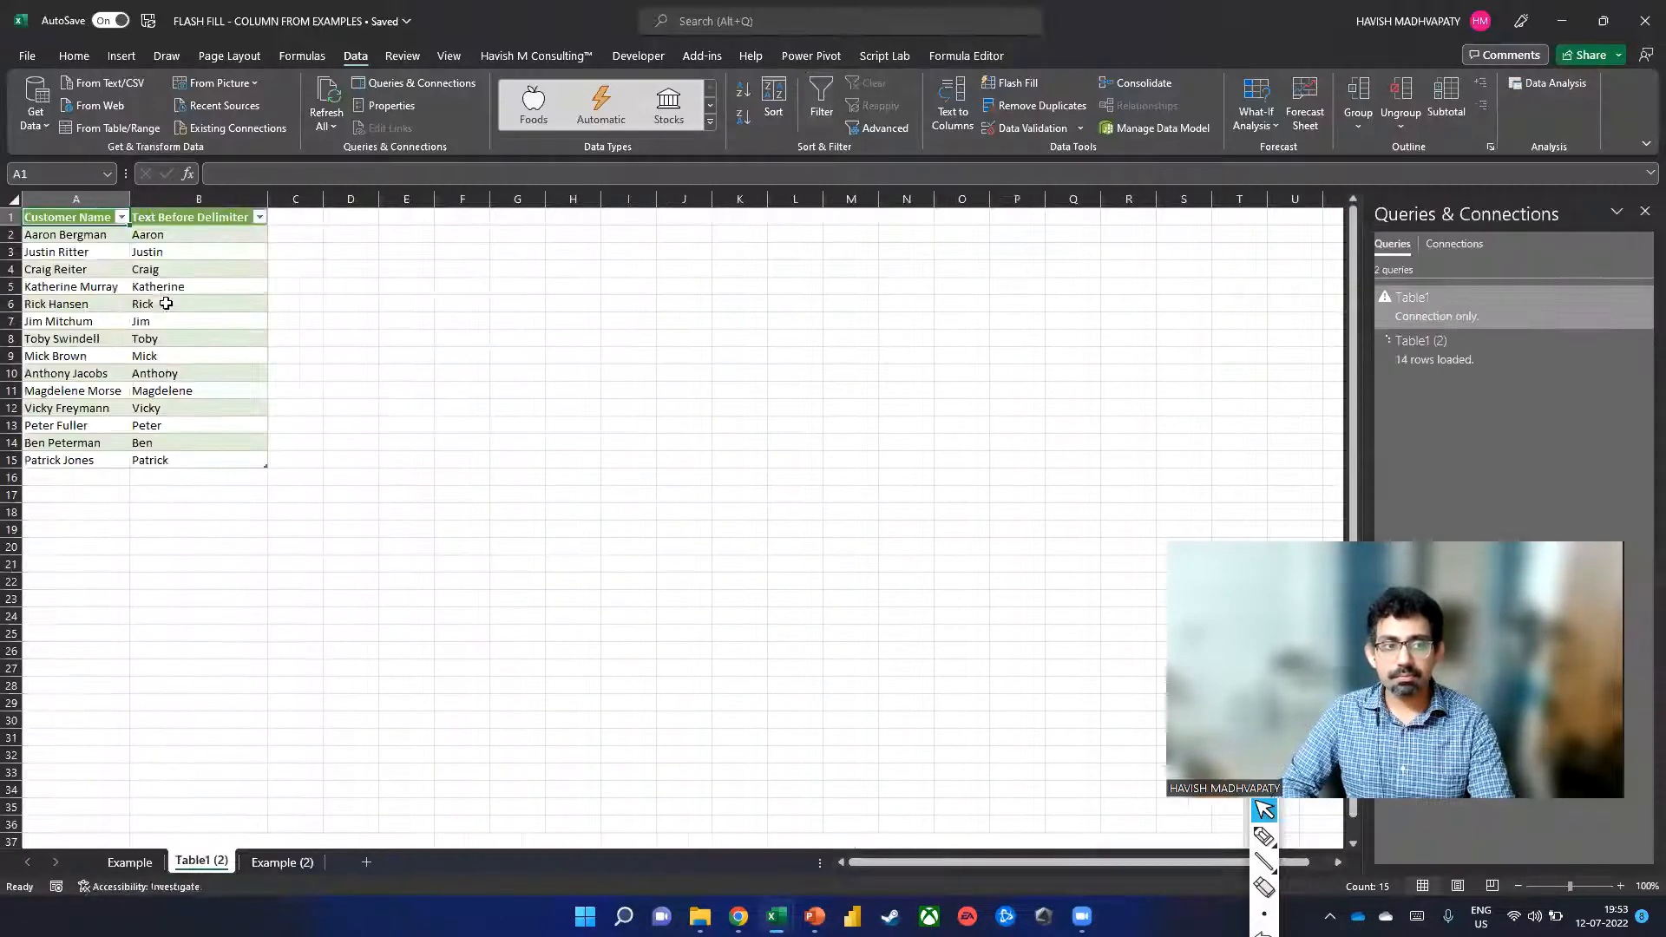
{"action": "left_click_drag", "start_coordinate": [197, 459], "coordinate": [74, 214]}
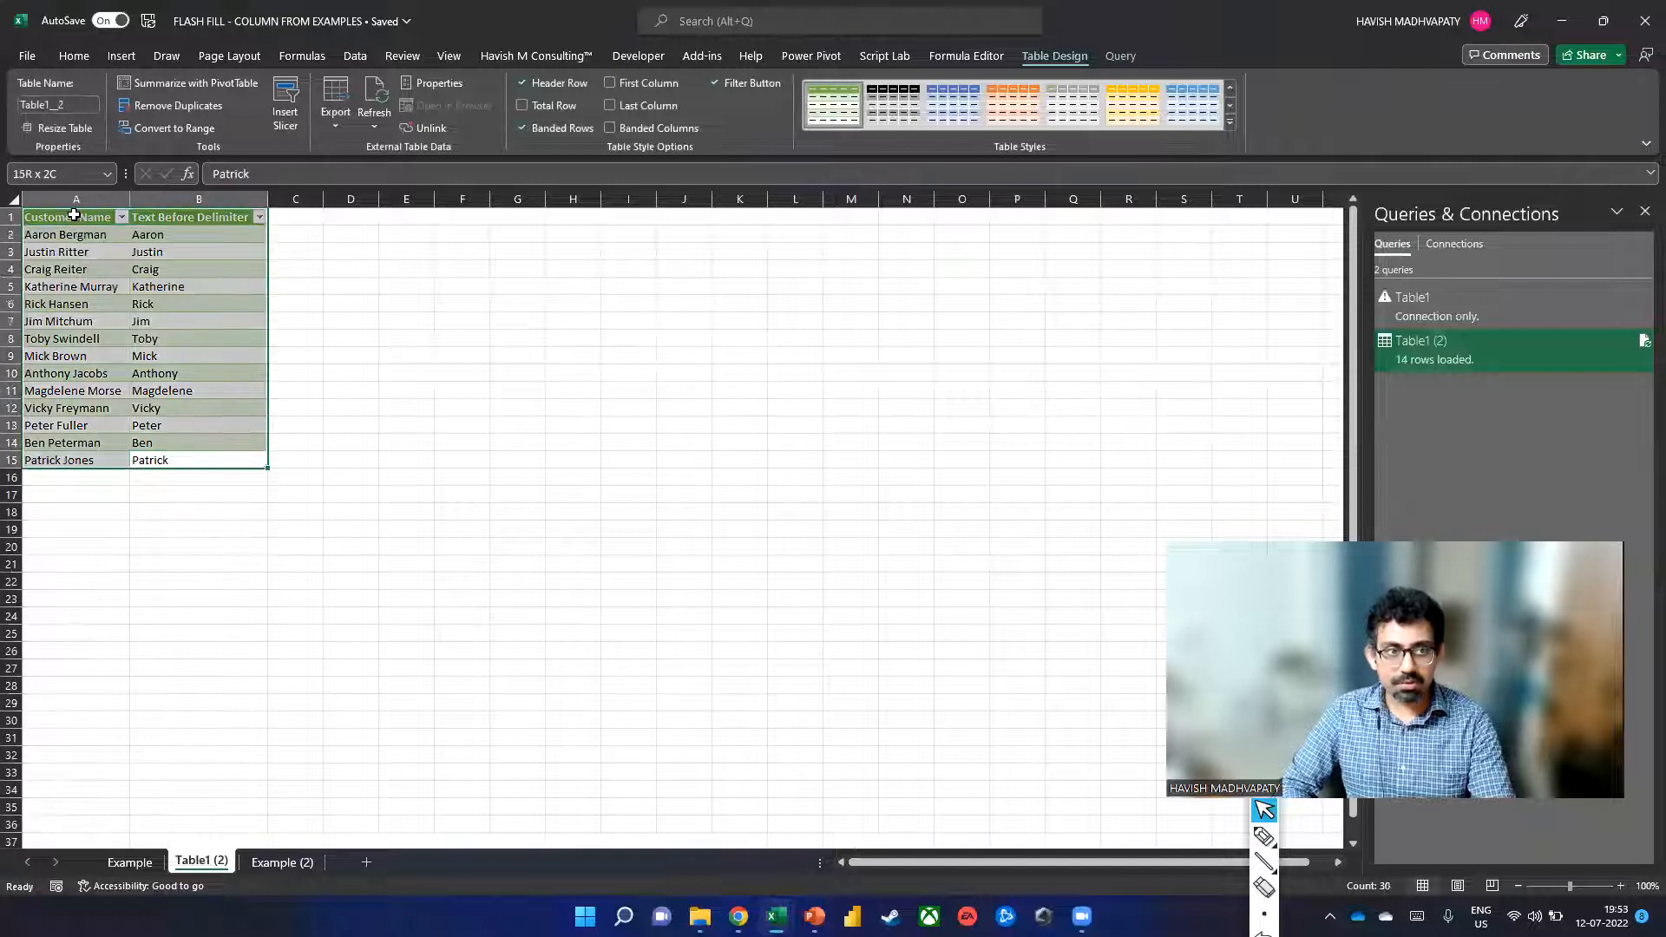
{"action": "key", "text": "ctrl+c"}
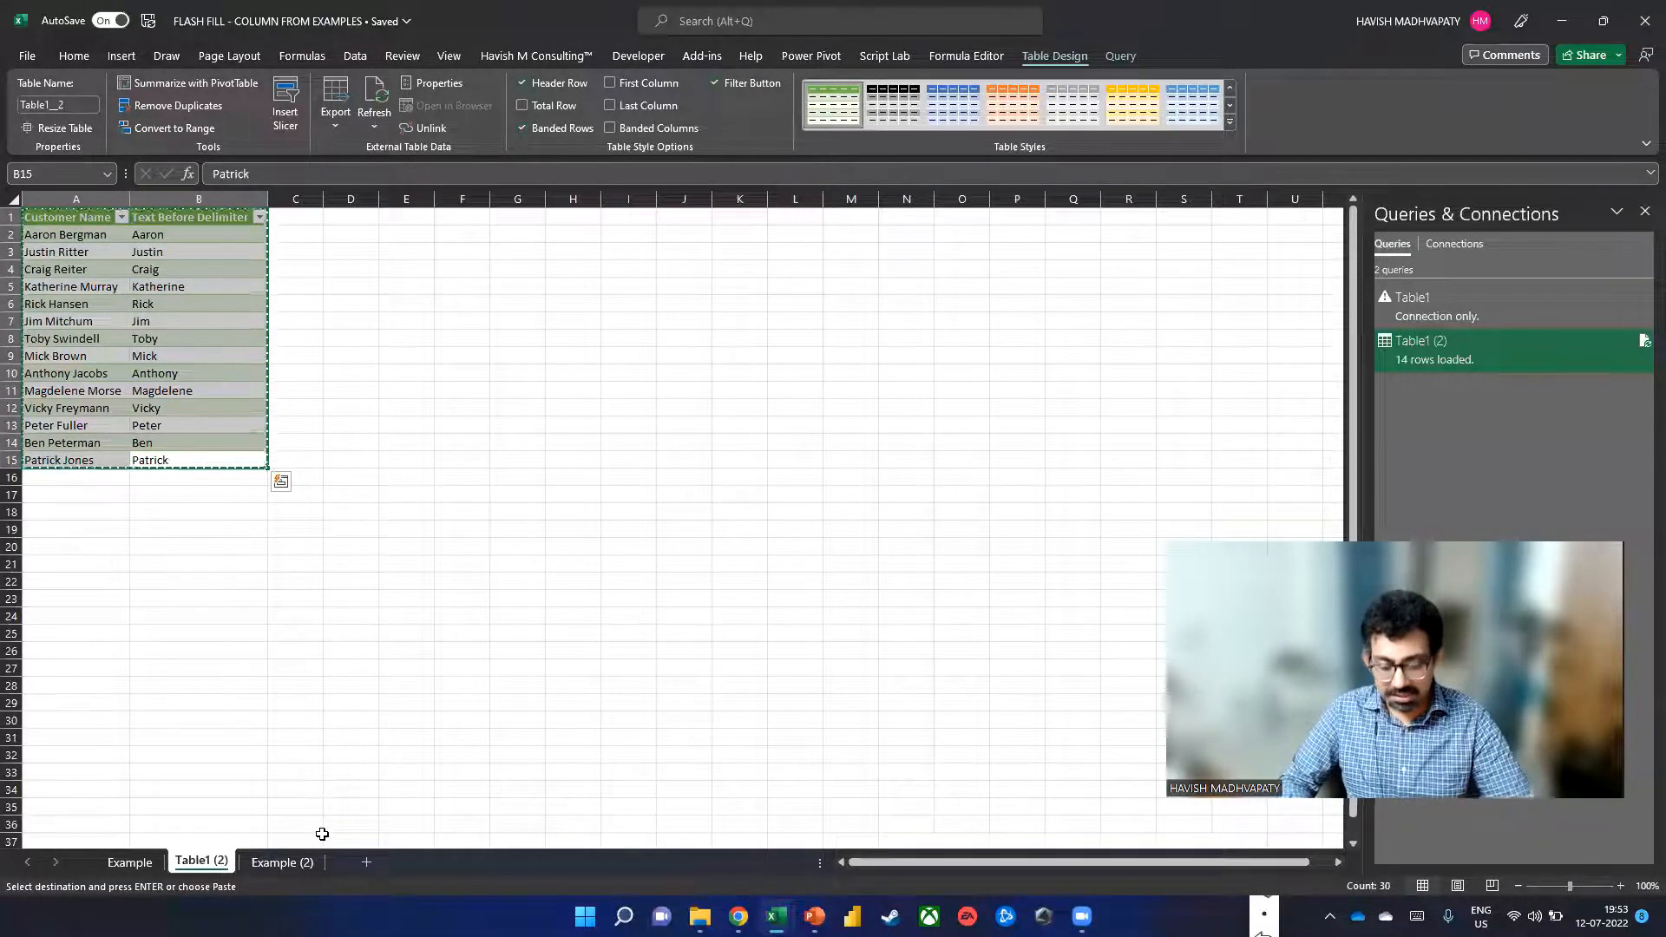
{"action": "left_click", "coordinate": [291, 861]}
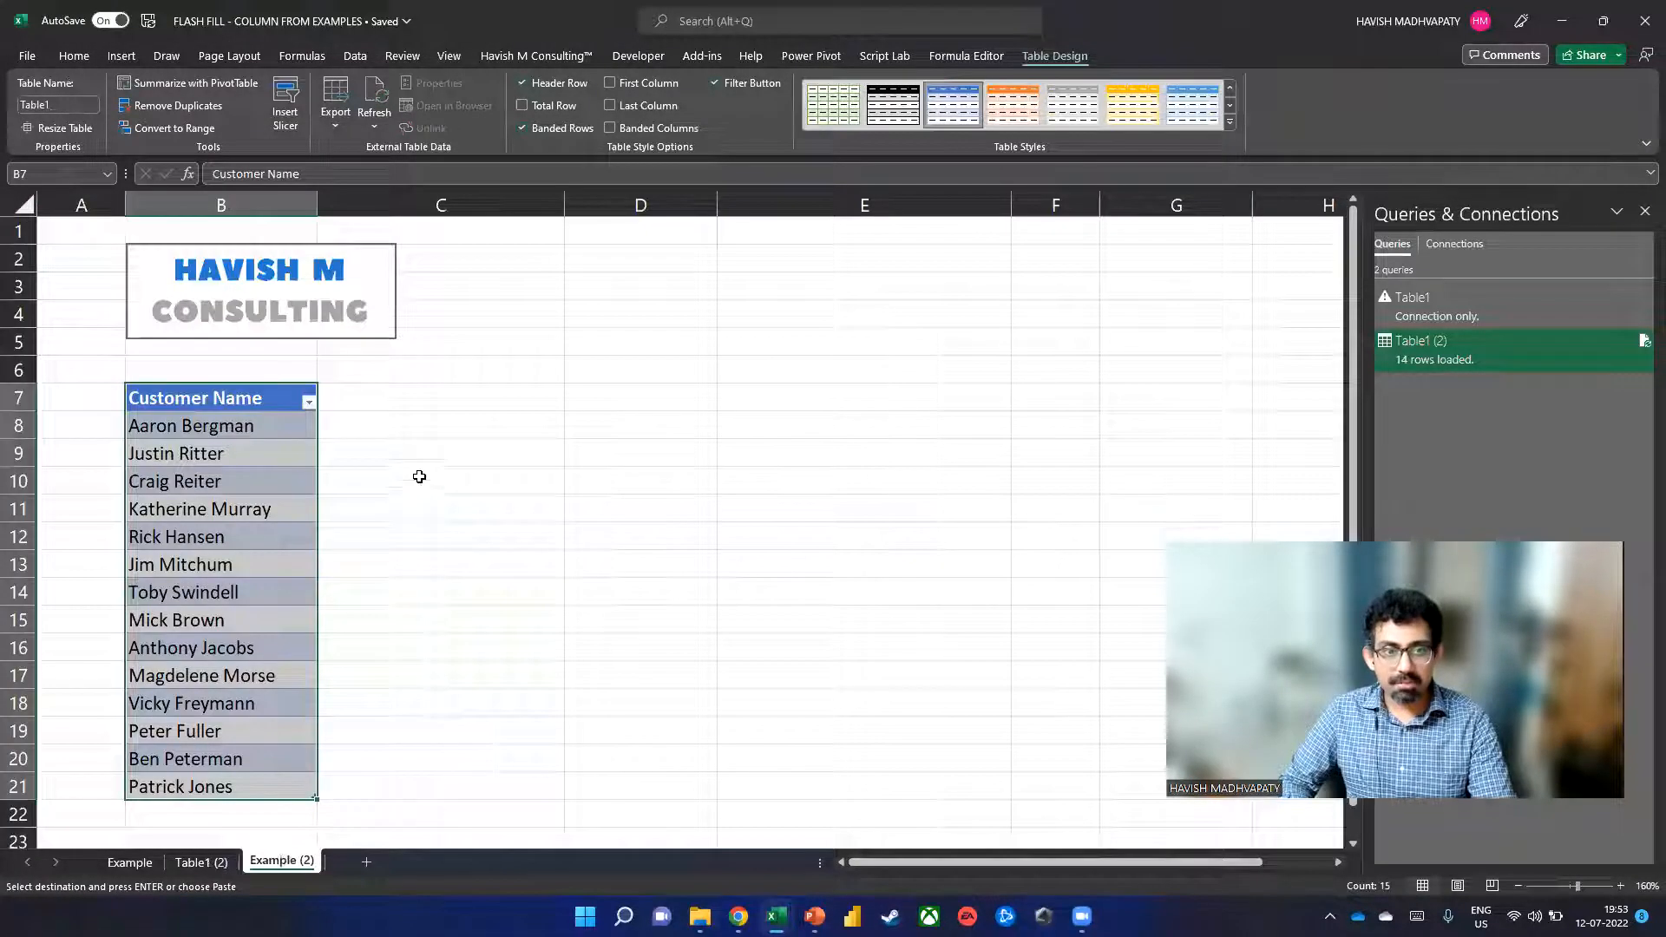
{"action": "left_click", "coordinate": [602, 400]}
{"action": "key", "text": "Return"}
Add a new customer's full name in the empty row below the Customer Name list.
{"action": "left_click", "coordinate": [637, 508]}
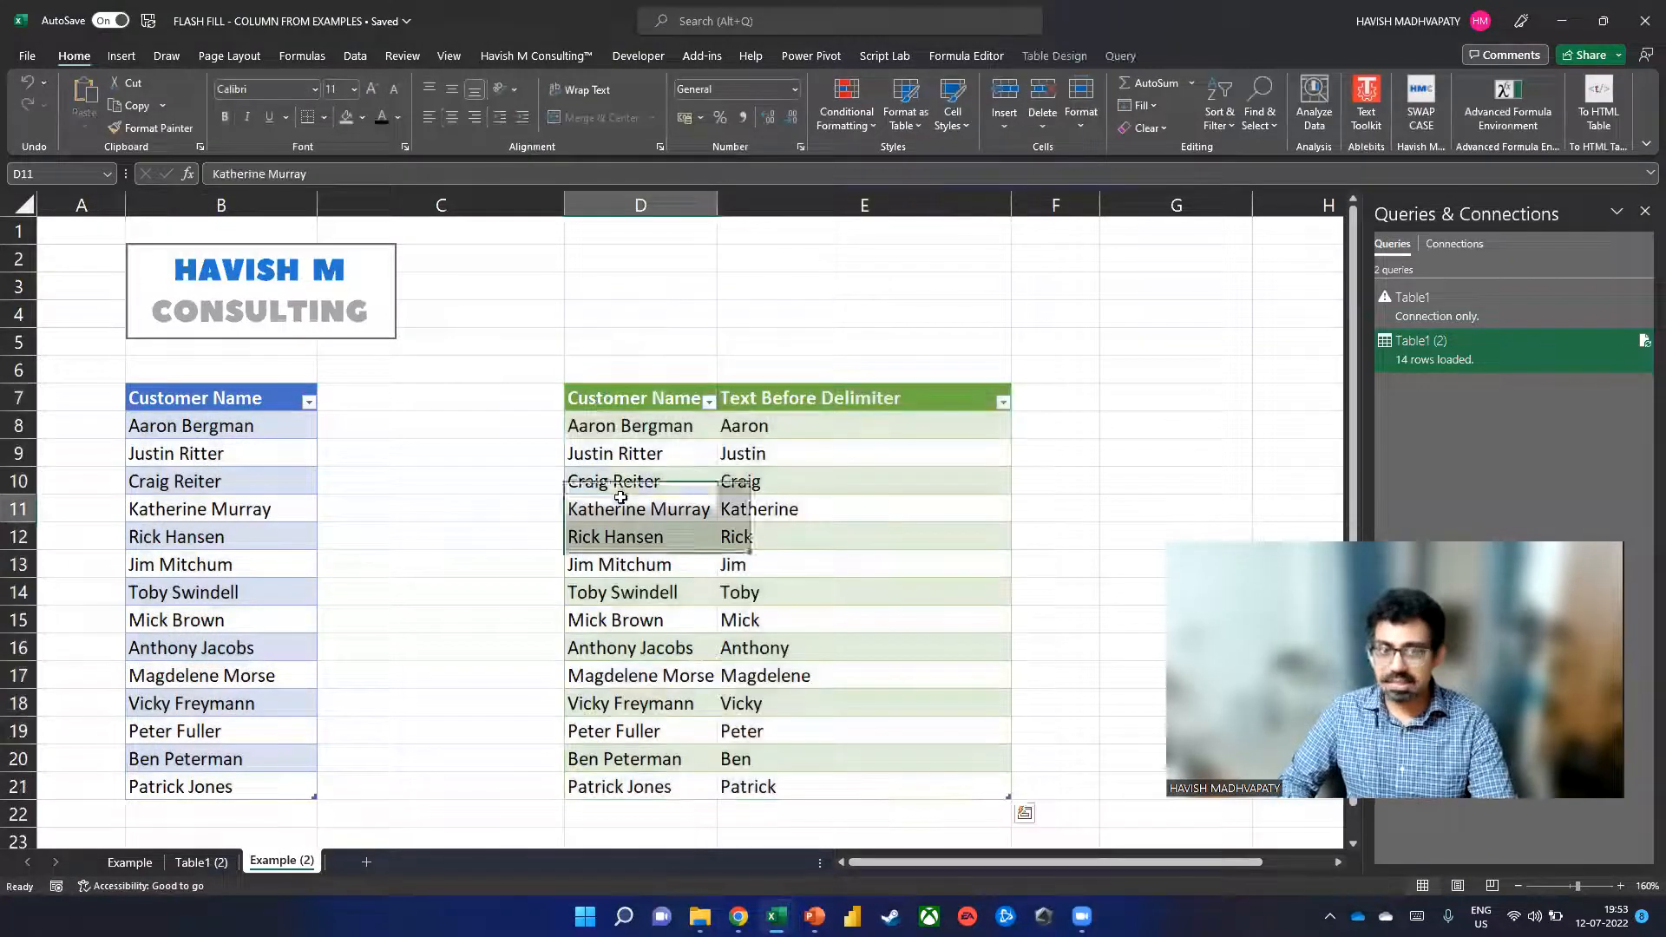
{"action": "left_click", "coordinate": [284, 474]}
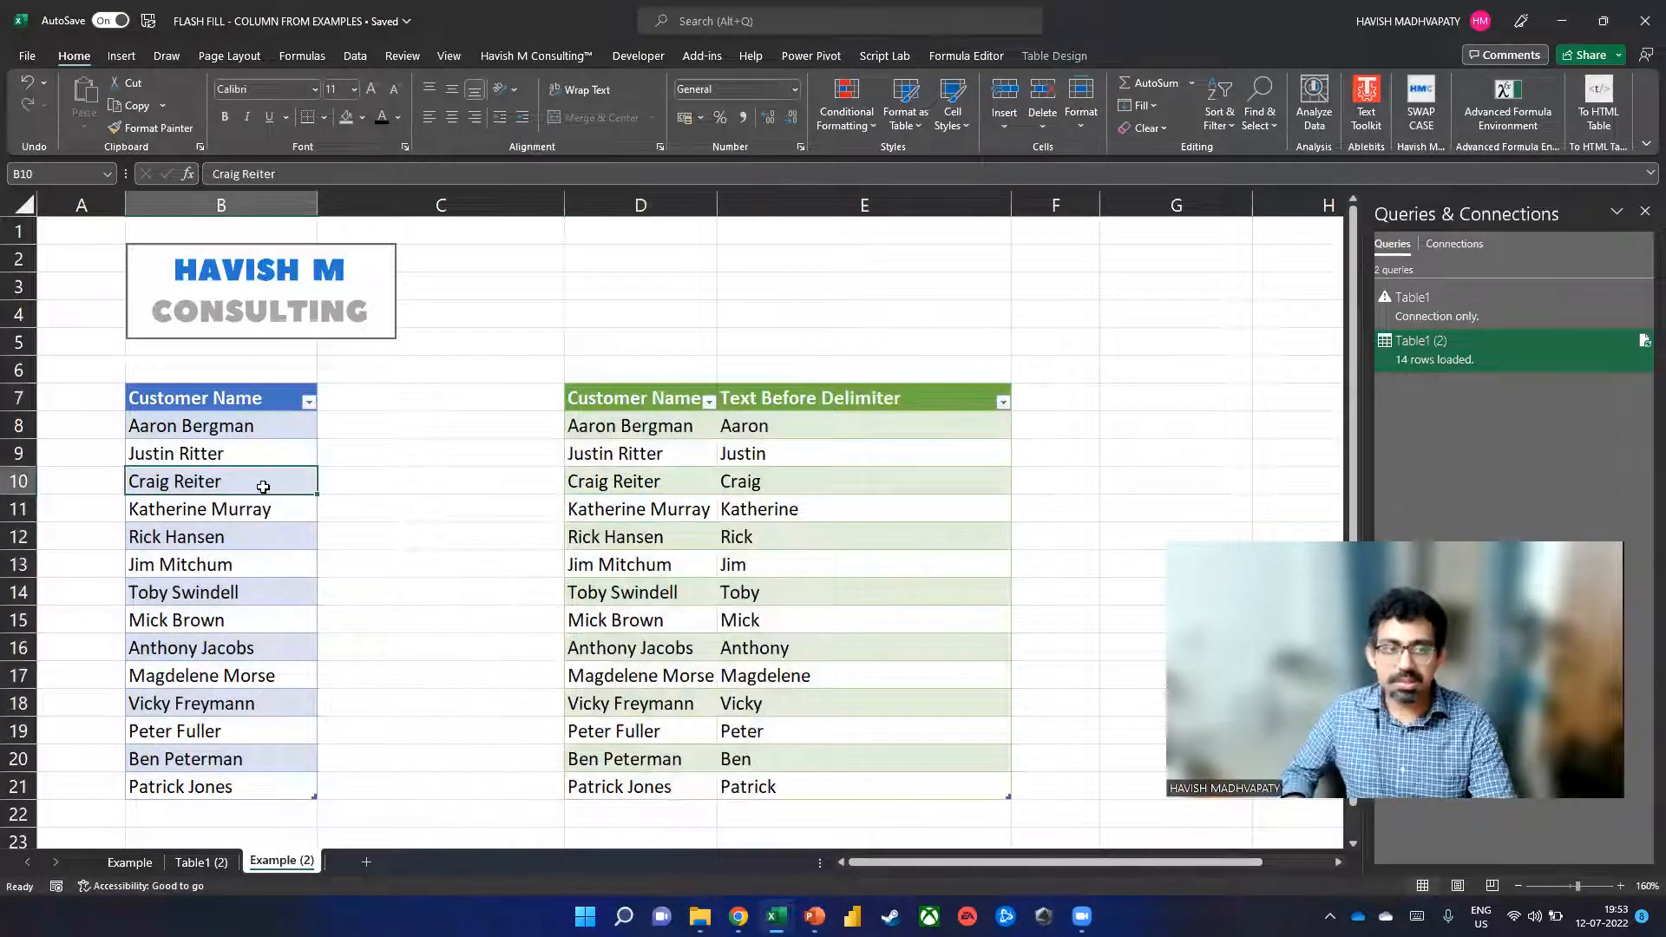
{"action": "key", "text": "ctrl+Down"}
{"action": "key", "text": "Down"}
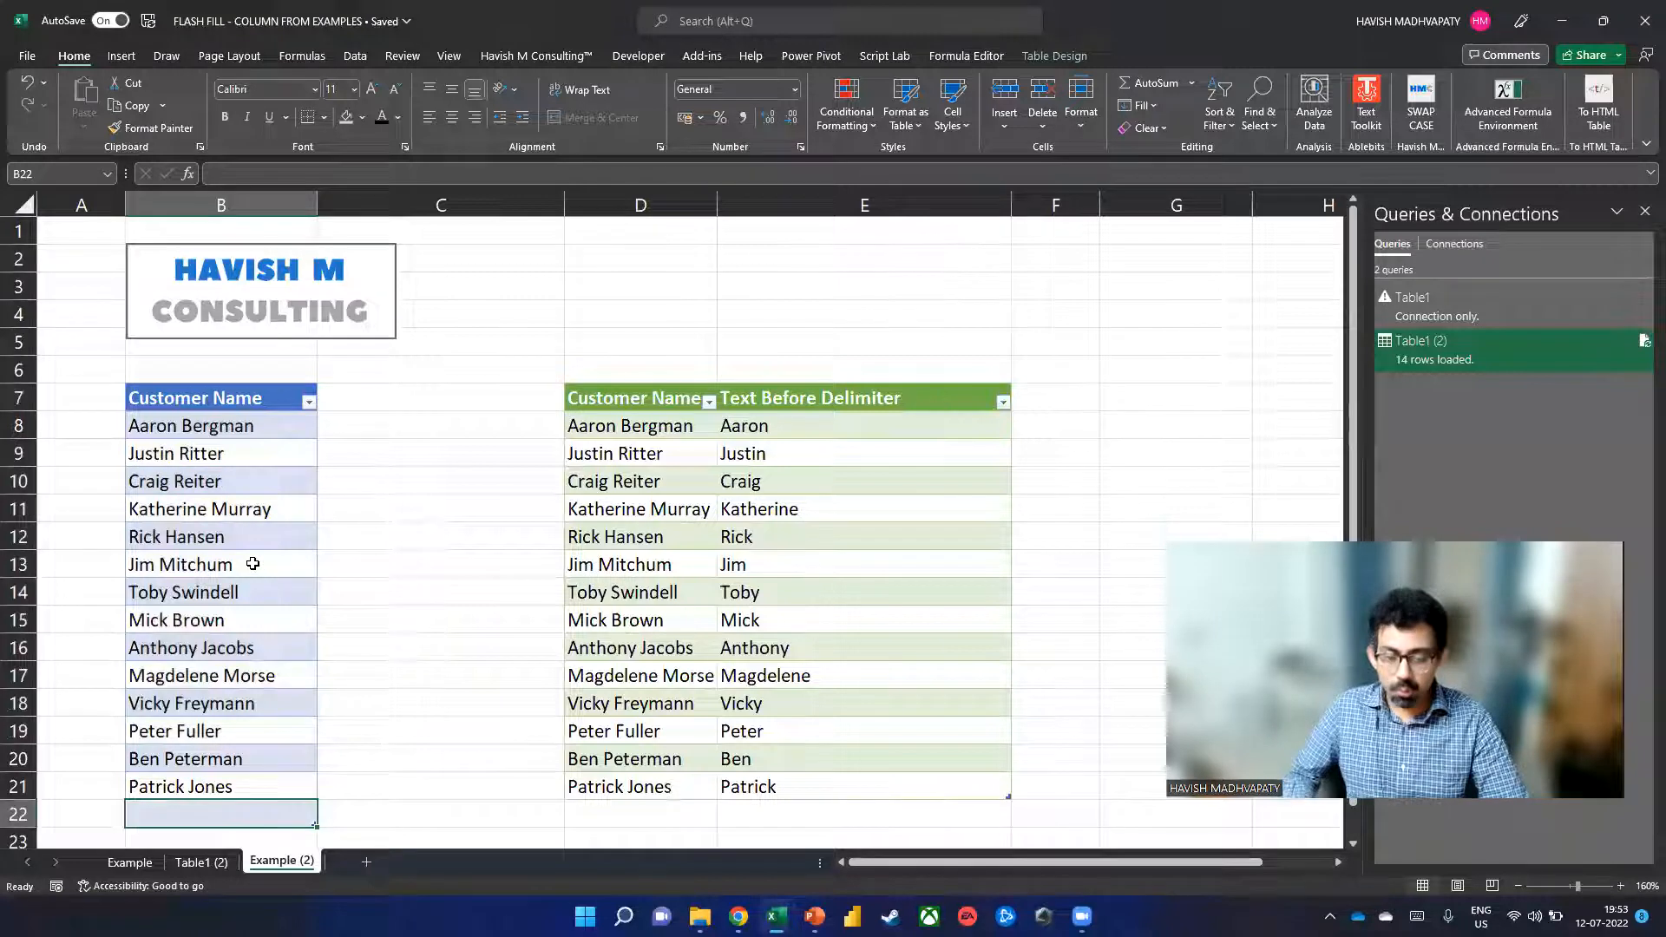
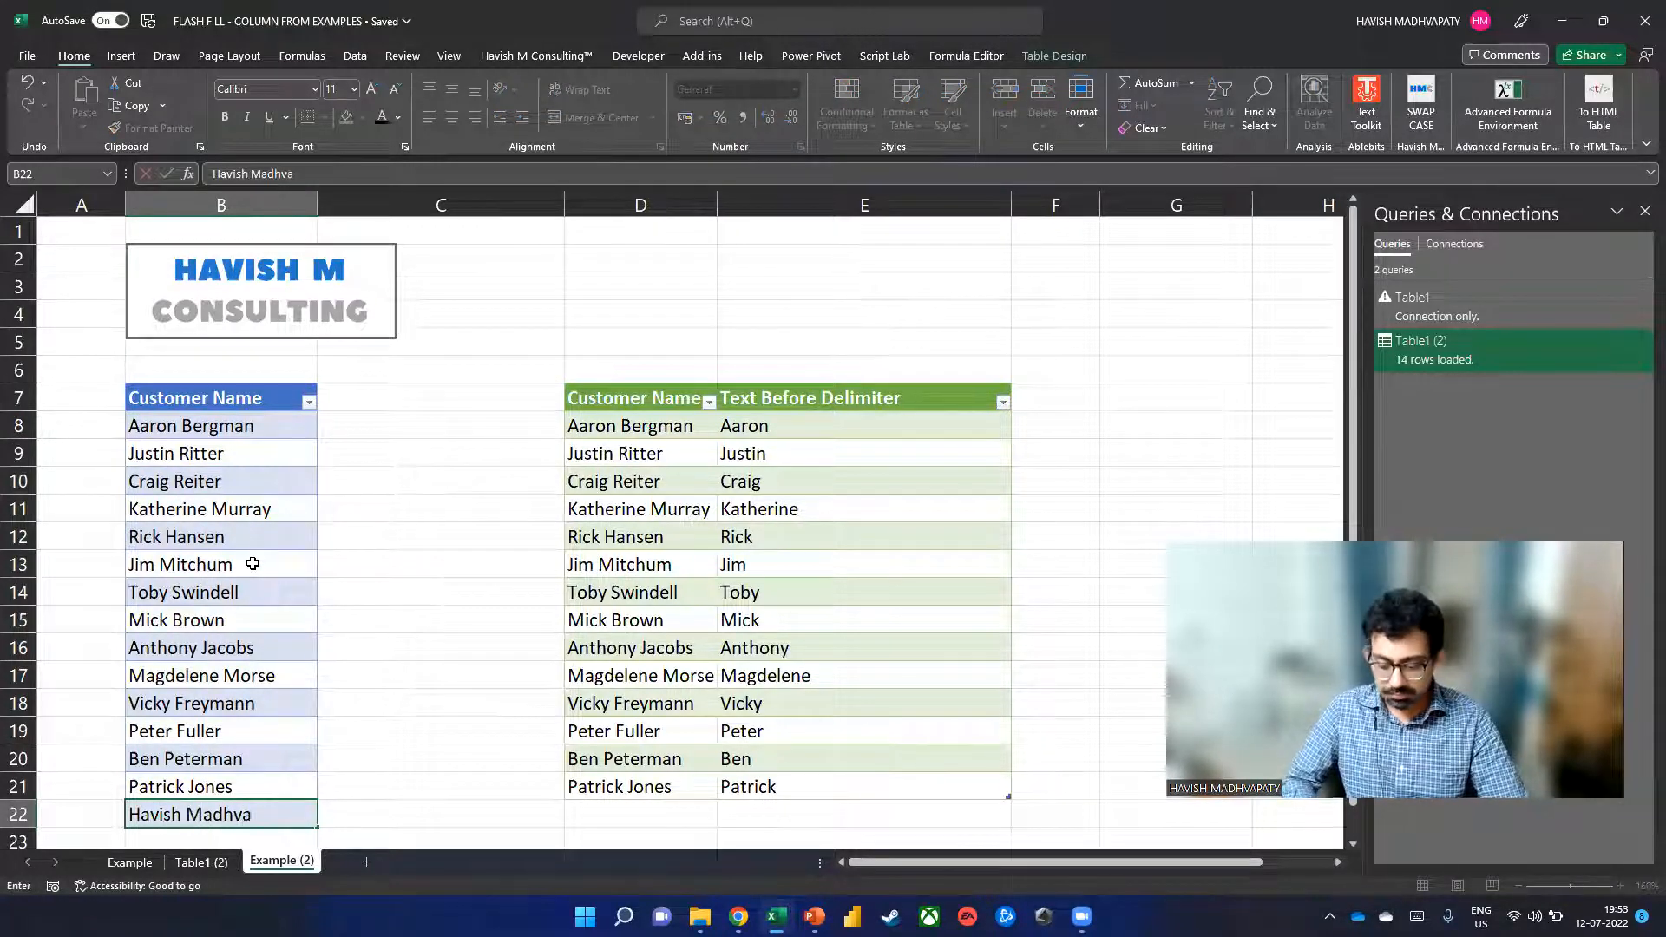
{"action": "key", "text": "Return"}
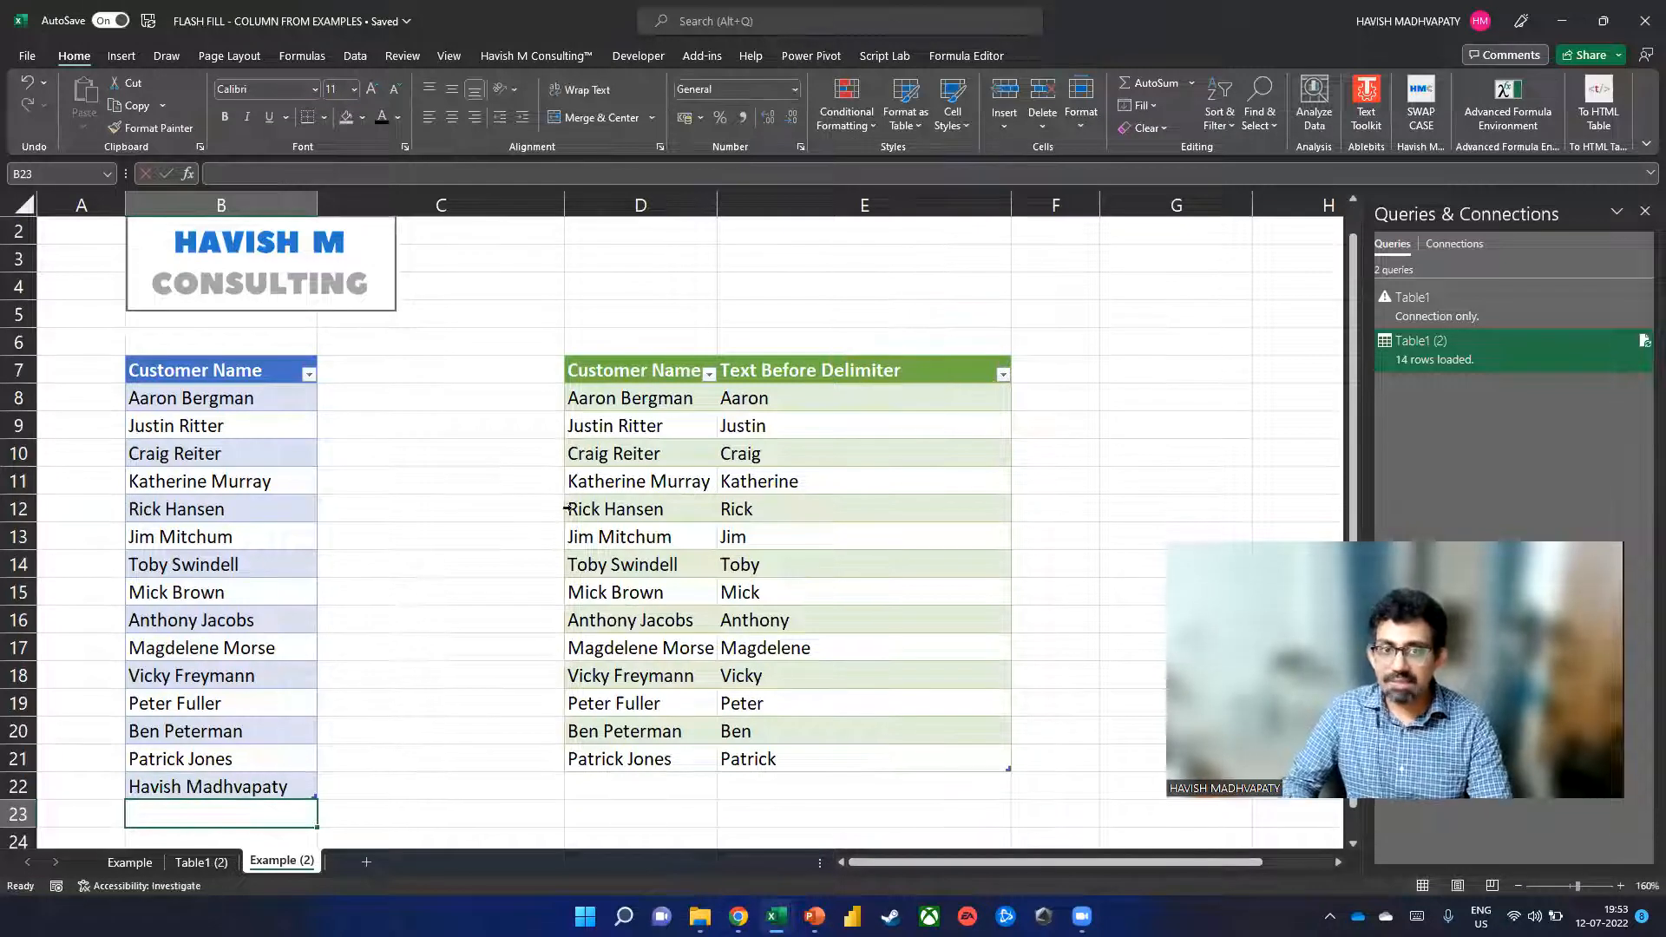
Refresh the loaded query table so the new customer's first name appears, giving 15 rows.
{"action": "right_click", "coordinate": [635, 455]}
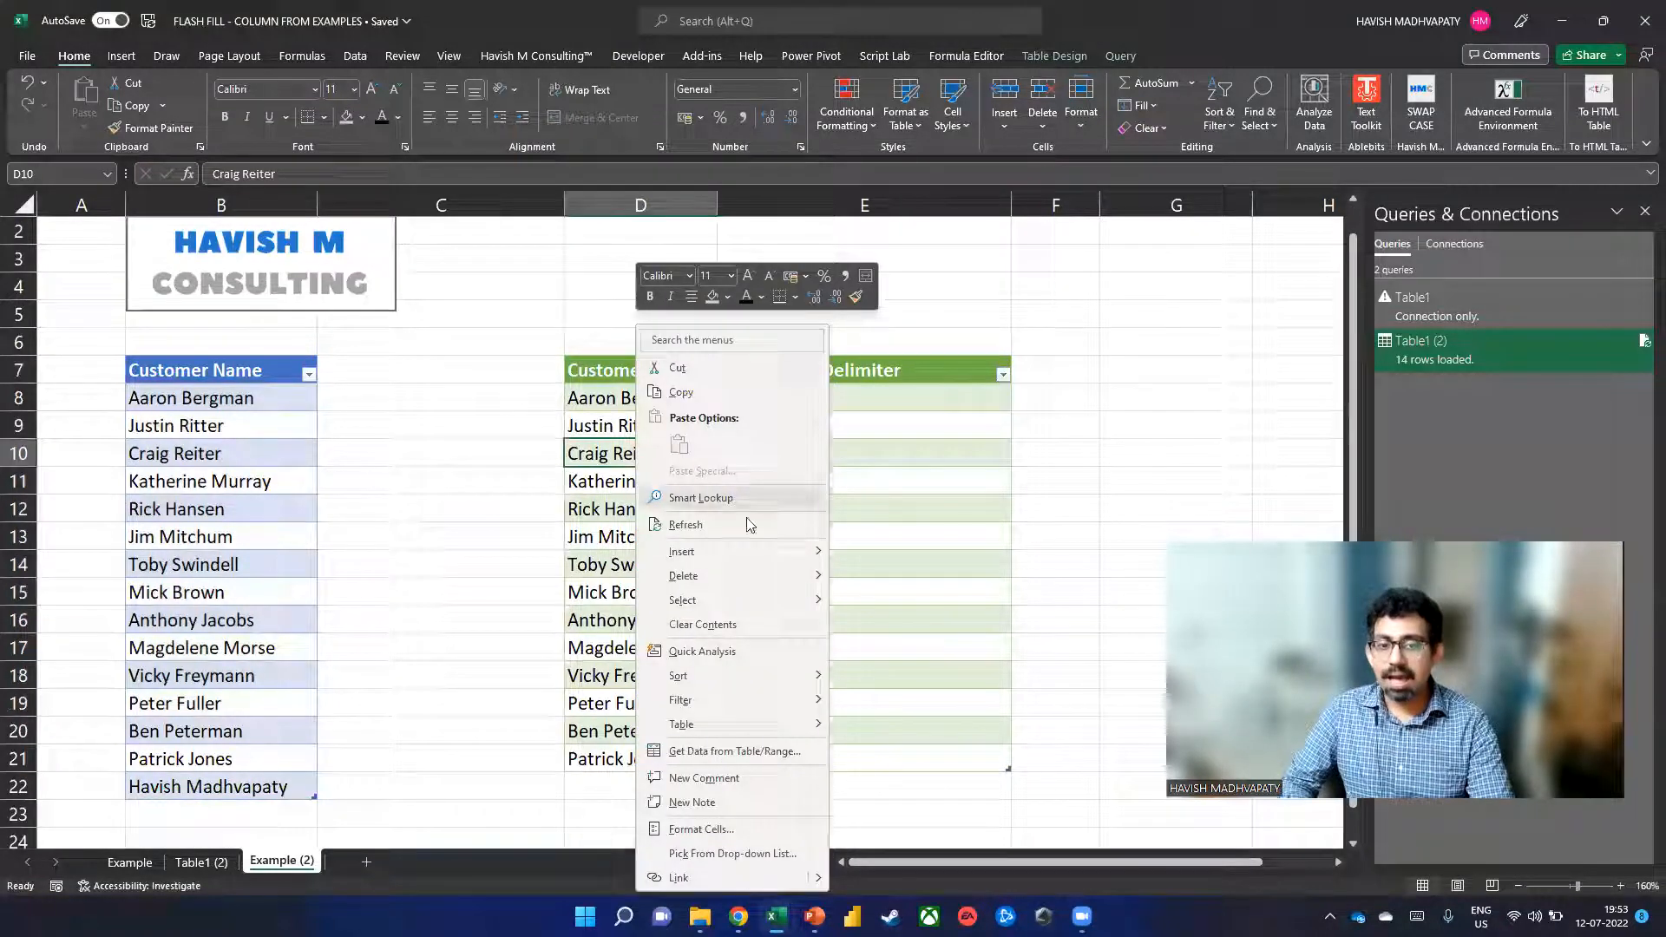
{"action": "left_click", "coordinate": [702, 531]}
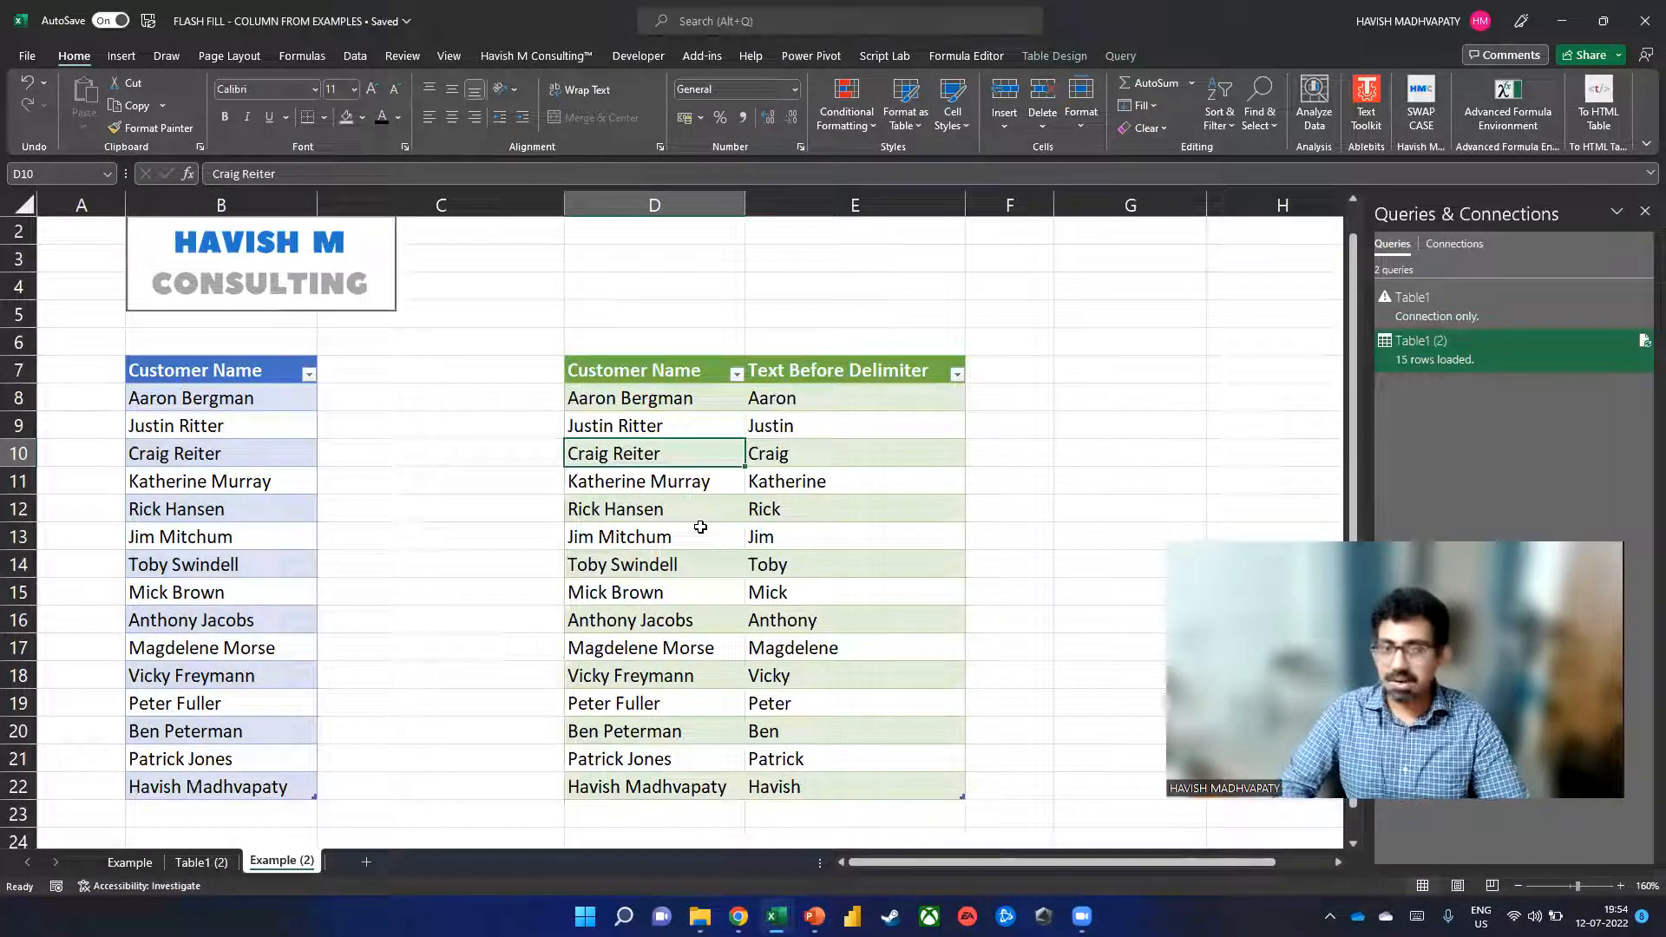
{"action": "left_click", "coordinate": [1081, 915]}
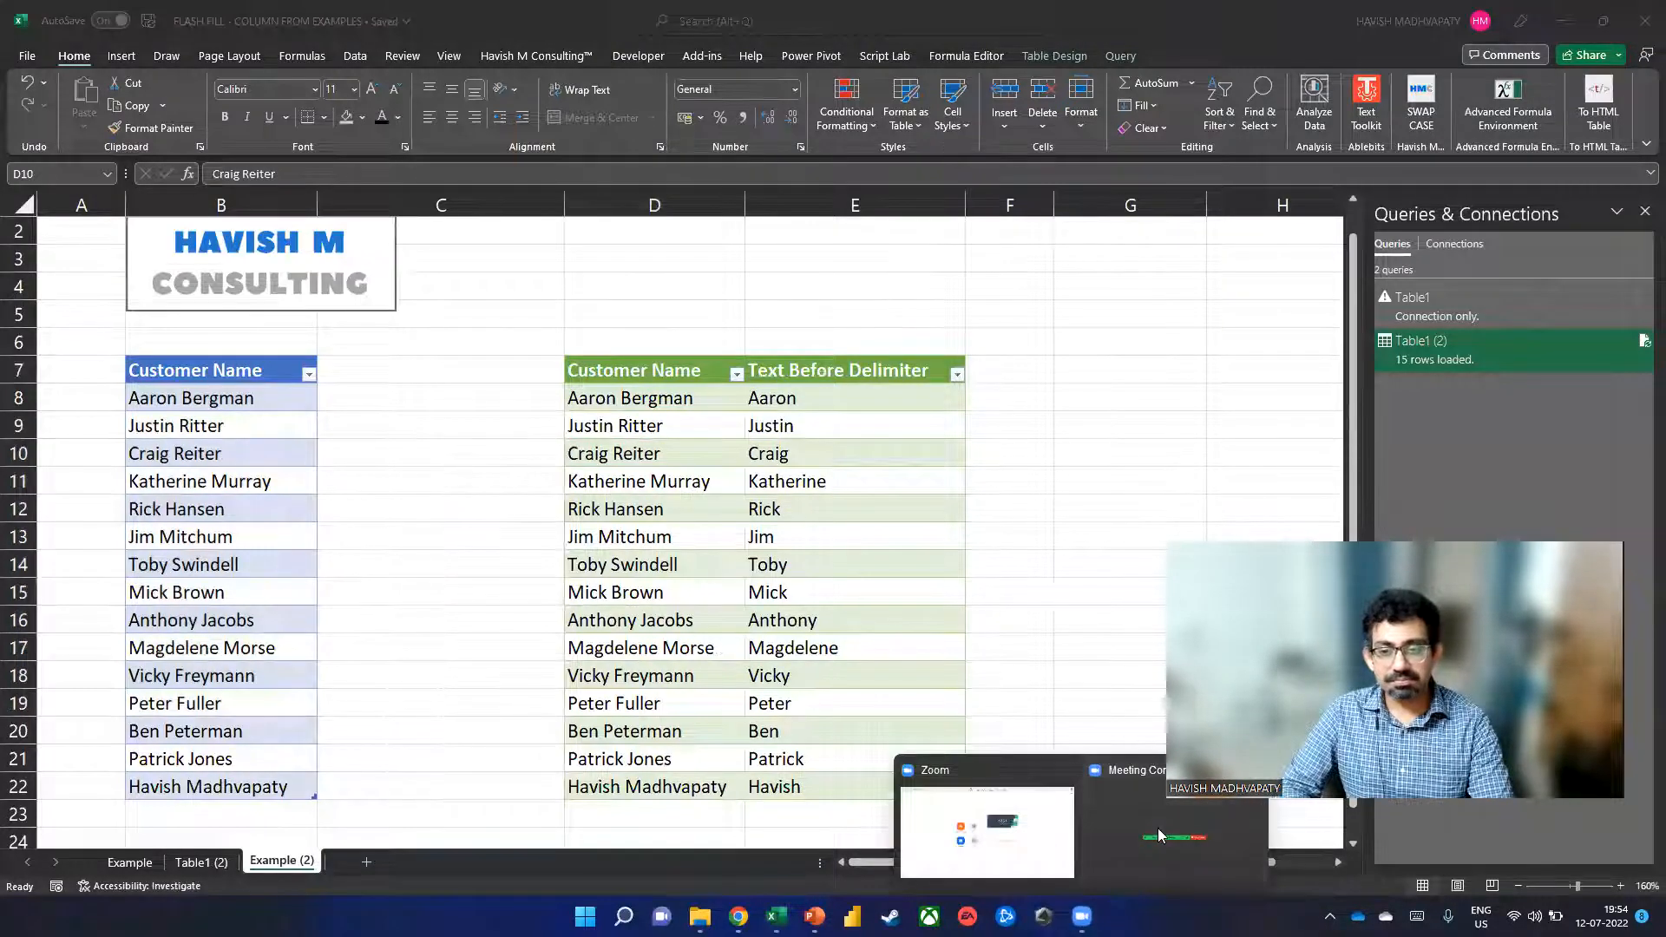